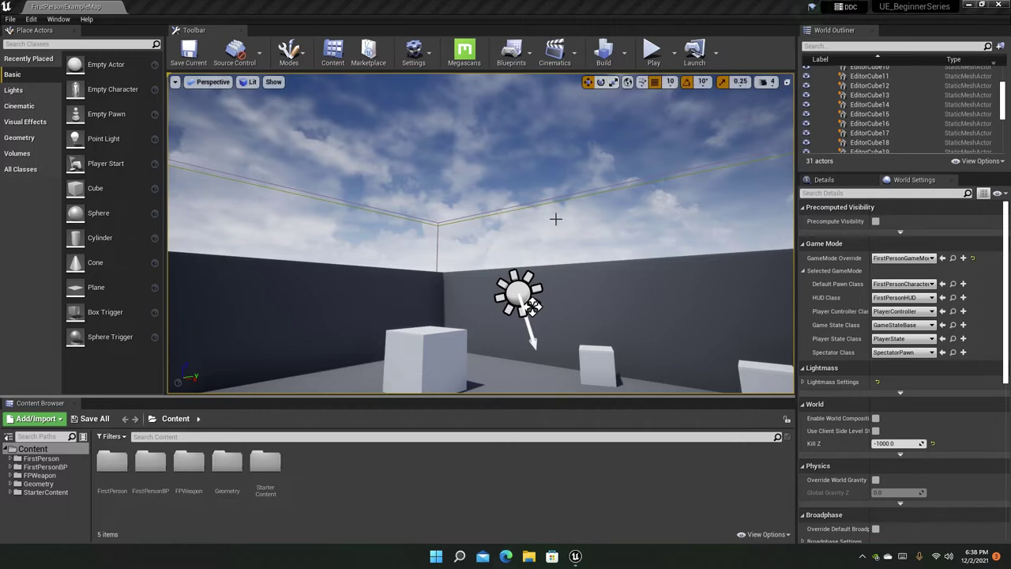
Try moving the white cube EditorCube8 on the arena floor along its X and Y axes, and undo the moves
right_click_drag(556, 229, 608, 332)
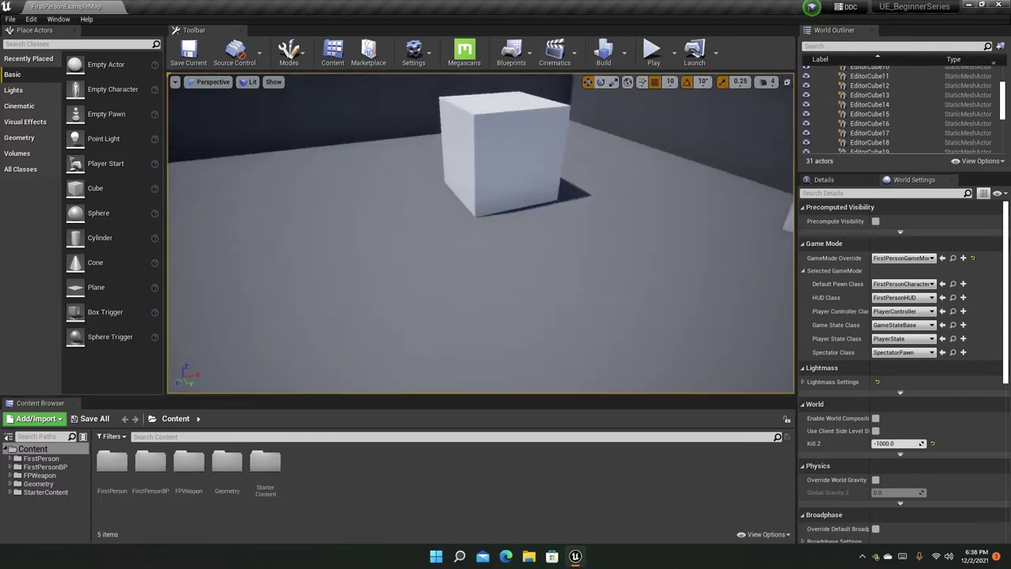
right_click_drag(513, 253, 493, 272)
left_click(492, 300)
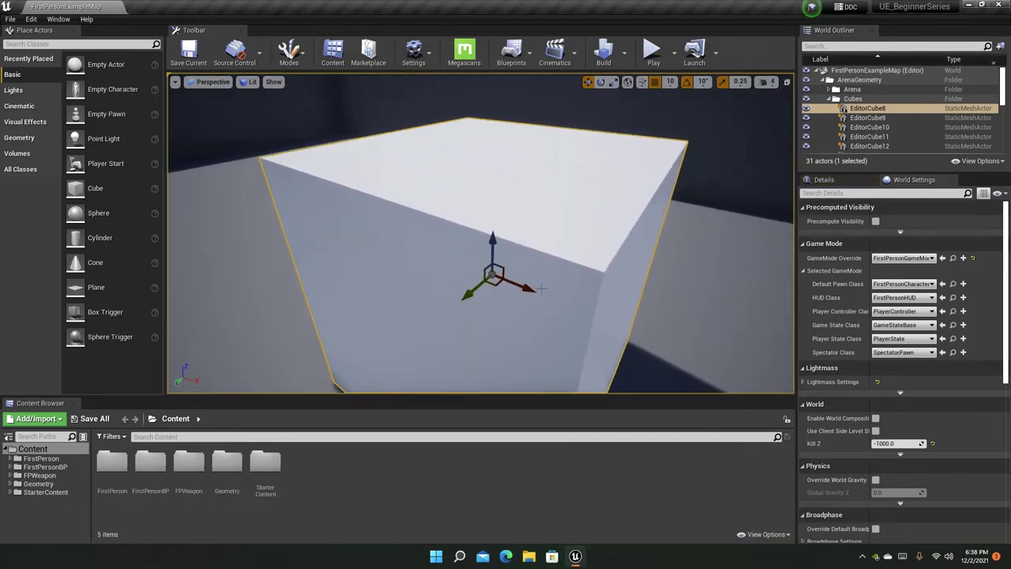
right_click_drag(610, 285, 644, 331)
left_click_drag(443, 237, 497, 215, "alt")
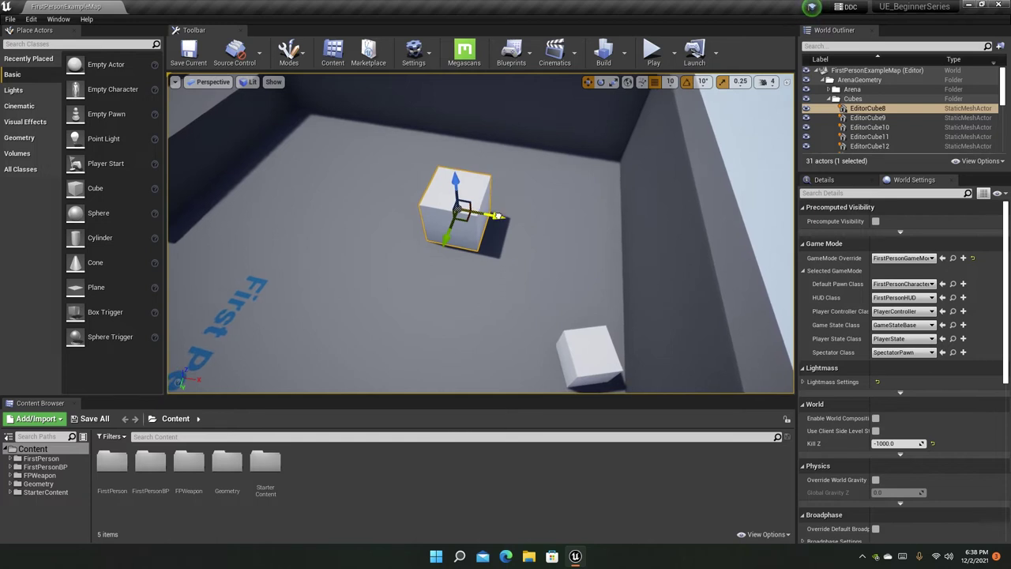
left_click_drag(497, 215, 433, 209)
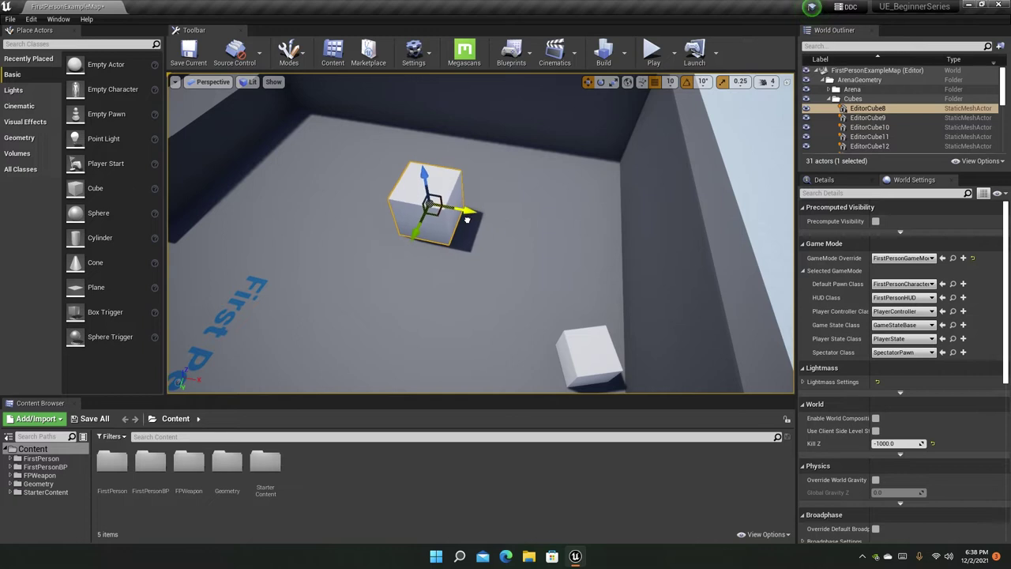
left_click_drag(414, 232, 424, 293)
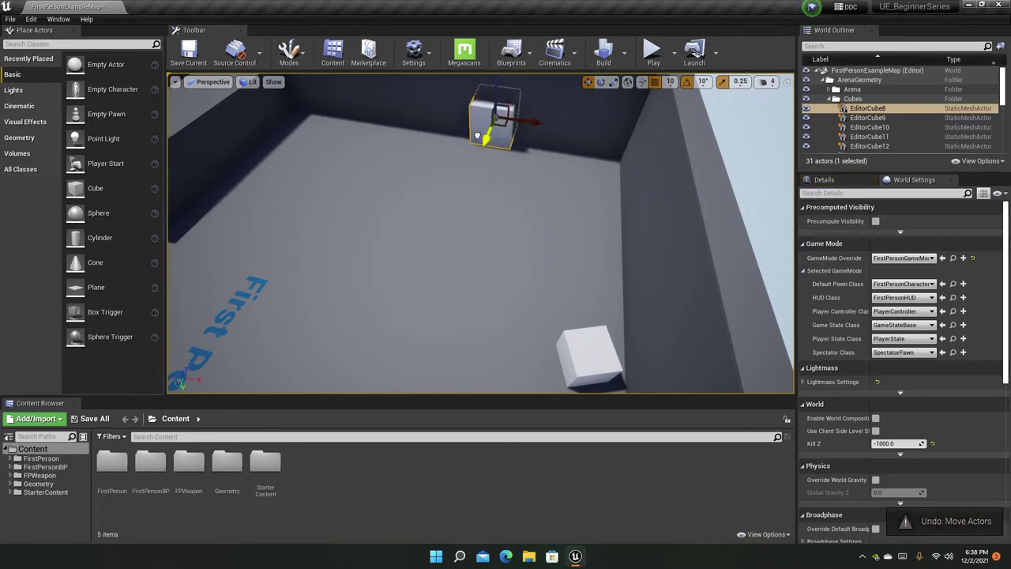
left_click_drag(477, 136, 457, 193)
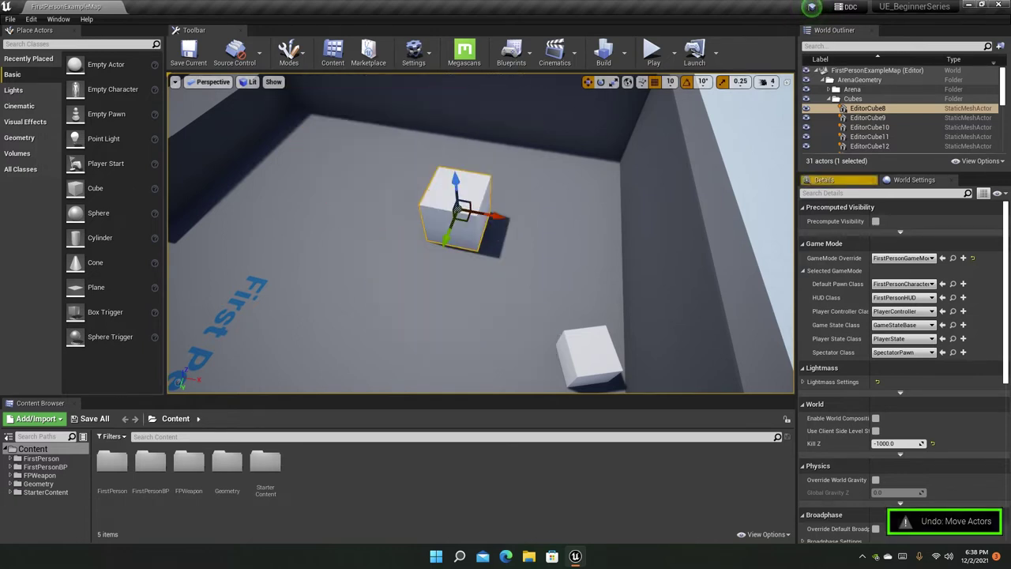
Try rotating the cube about each of its axes with the Rotate tool, undoing every rotation
key("f")
right_click_drag(474, 237, 474, 214)
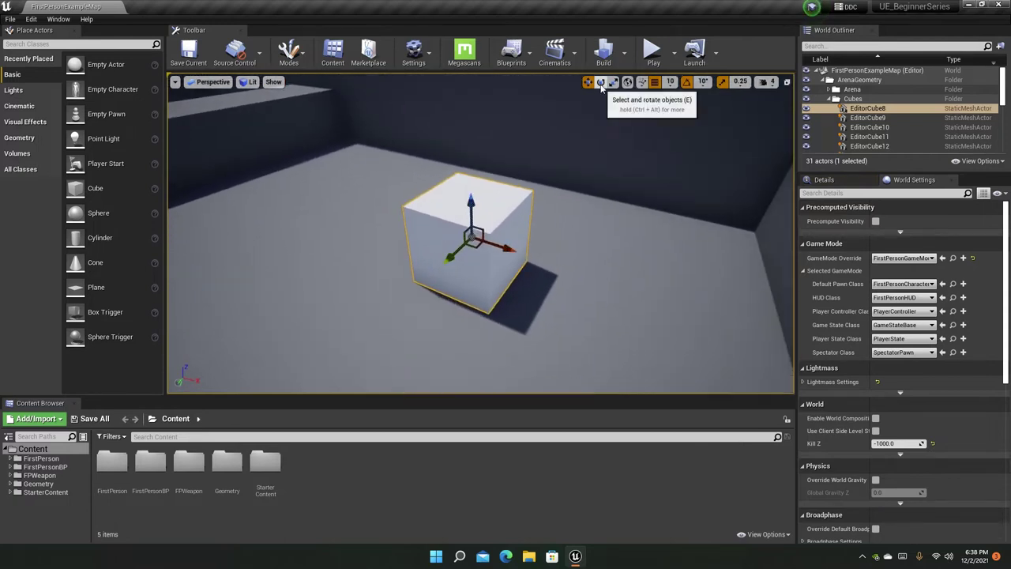
left_click(601, 82)
left_click_drag(456, 194, 477, 177)
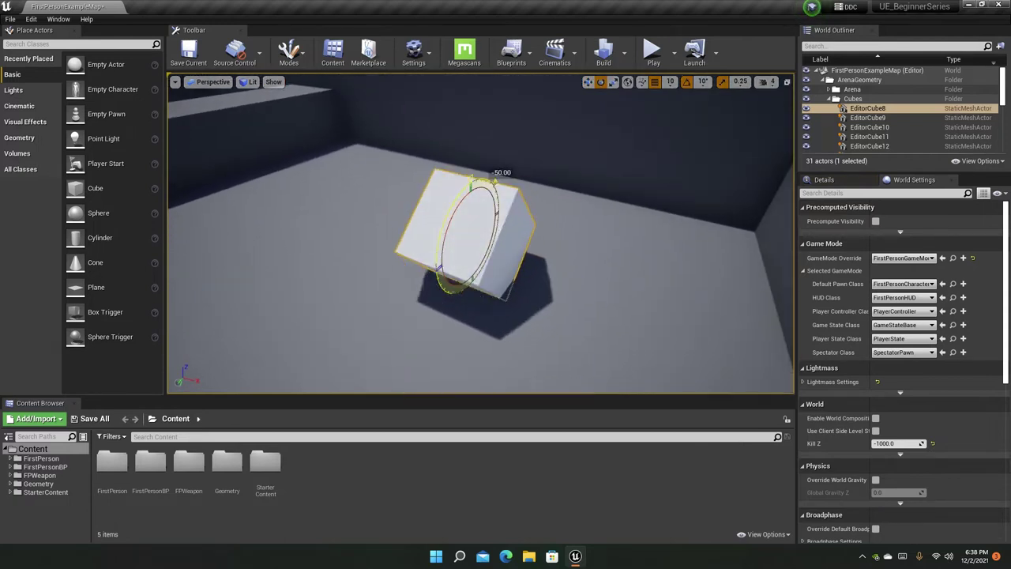
key("ctrl+z")
left_click_drag(478, 202, 494, 192)
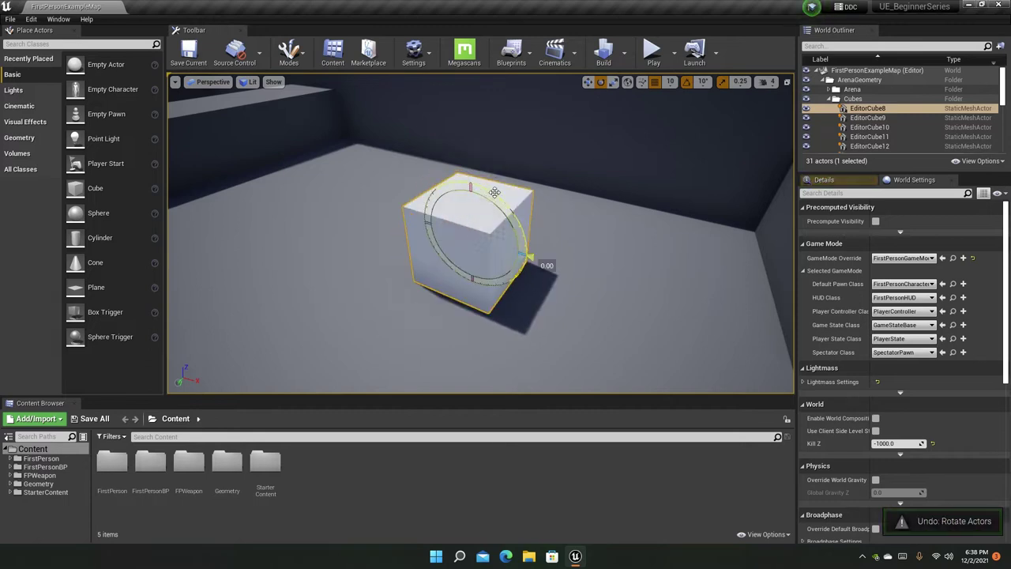
key("ctrl+z")
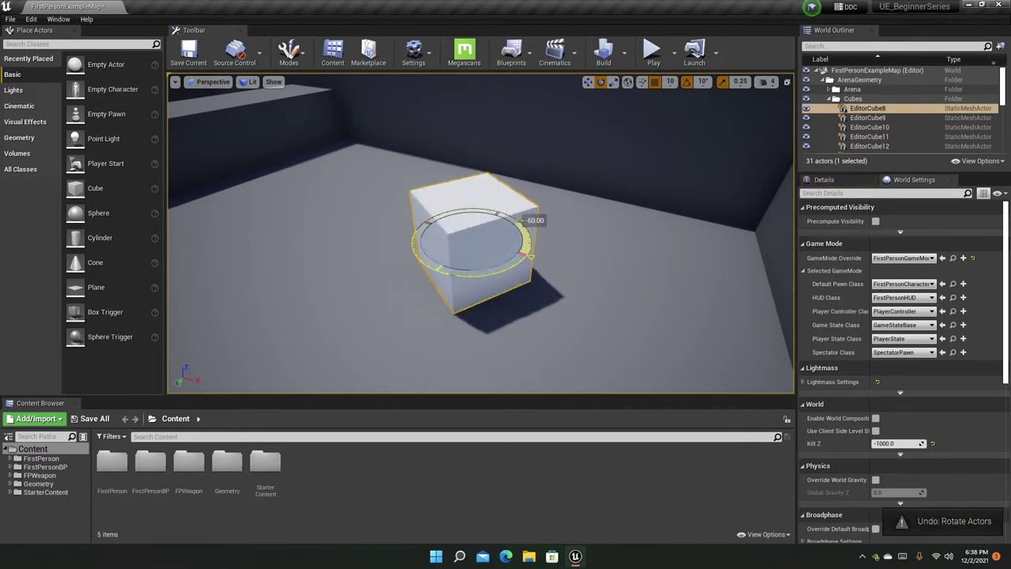
key("ctrl+z")
right_click_drag(476, 274, 304, 294)
right_click_drag(204, 95, 180, 124)
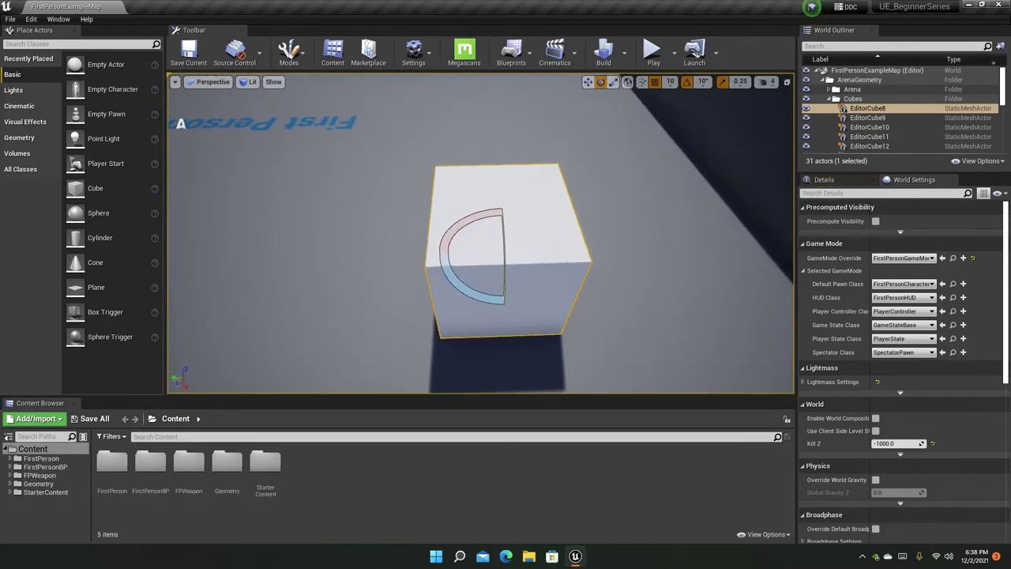
key("s")
mouse_move(480, 237)
right_mouse_down()
mouse_move(561, 197)
mouse_move(395, 237)
mouse_move(466, 261)
mouse_move(469, 233)
mouse_move(492, 245)
mouse_move(481, 235)
right_mouse_up()
key("w")
key("w")
key("s")
key("Escape")
key("w")
key("s")
key("w")
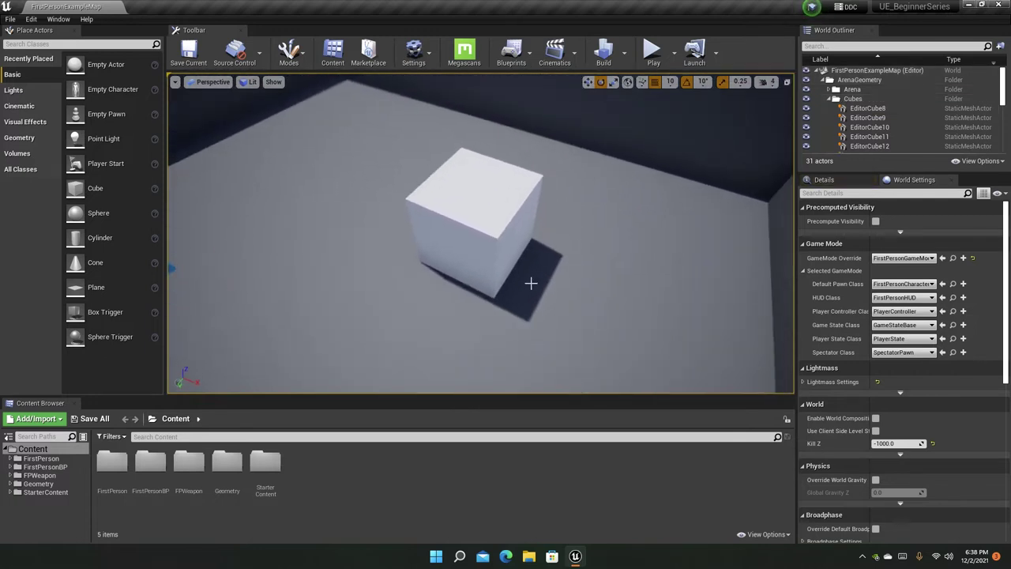
Try scaling EditorCube8 separately along its X, Y and Z axes, and undo all three scalings
left_click(613, 82)
key("s")
mouse_move(530, 214)
right_mouse_down()
mouse_move(506, 215)
mouse_move(519, 213)
right_mouse_up()
left_click(545, 212)
key("w")
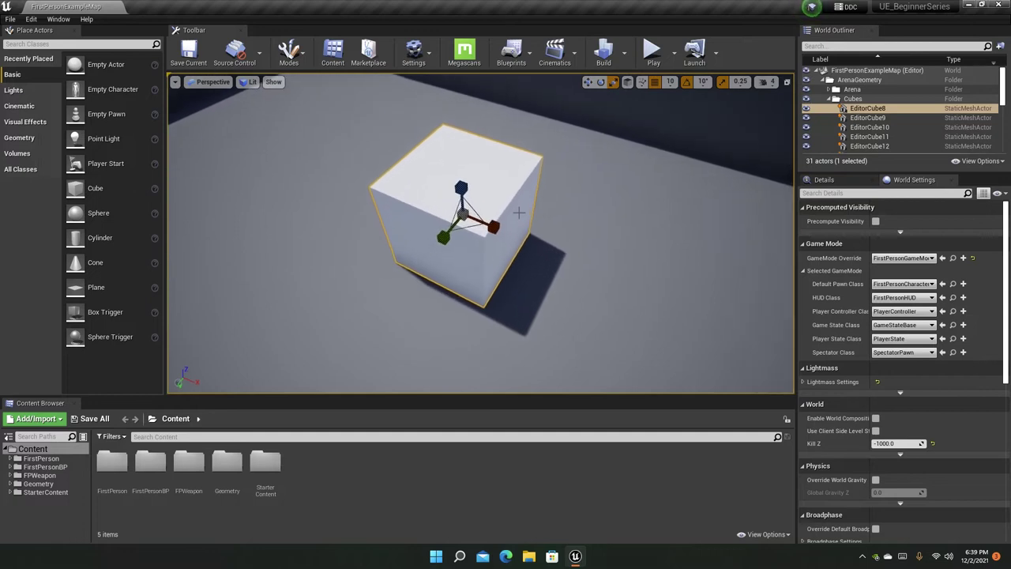
left_click_drag(492, 226, 345, 213)
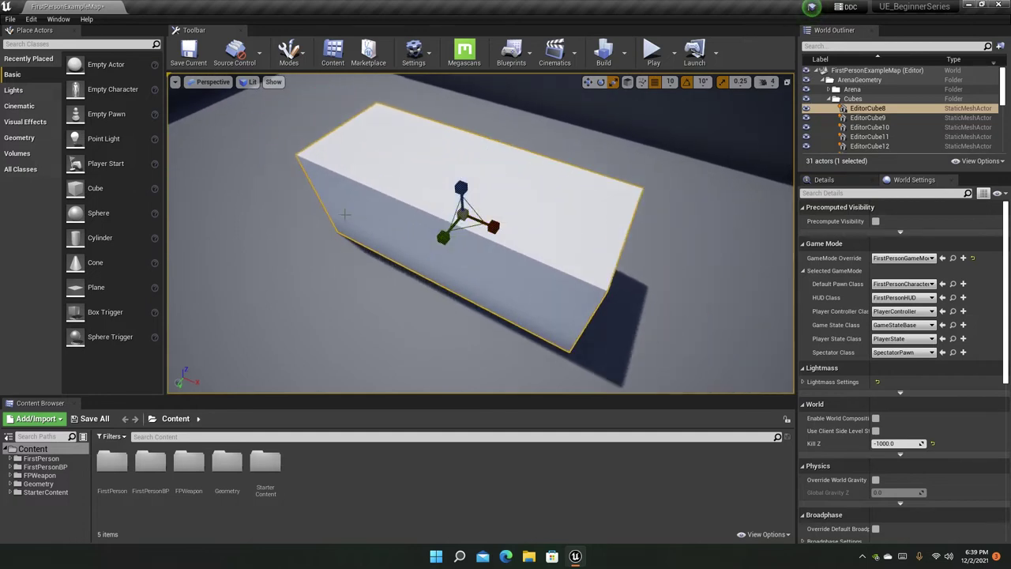
left_click_drag(443, 238, 458, 224)
left_click_drag(465, 188, 526, 426)
key("s")
mouse_move(525, 315)
right_mouse_down()
mouse_move(525, 245)
mouse_move(525, 314)
mouse_move(513, 332)
mouse_move(521, 316)
mouse_move(517, 324)
mouse_move(534, 319)
mouse_move(525, 310)
right_mouse_up()
key("ctrl+z")
key("ctrl+z")
key("ctrl+z")
Slide the cube back and forth along its X axis with the Move tool in grid-snapped increments of 10
key("w")
key("w")
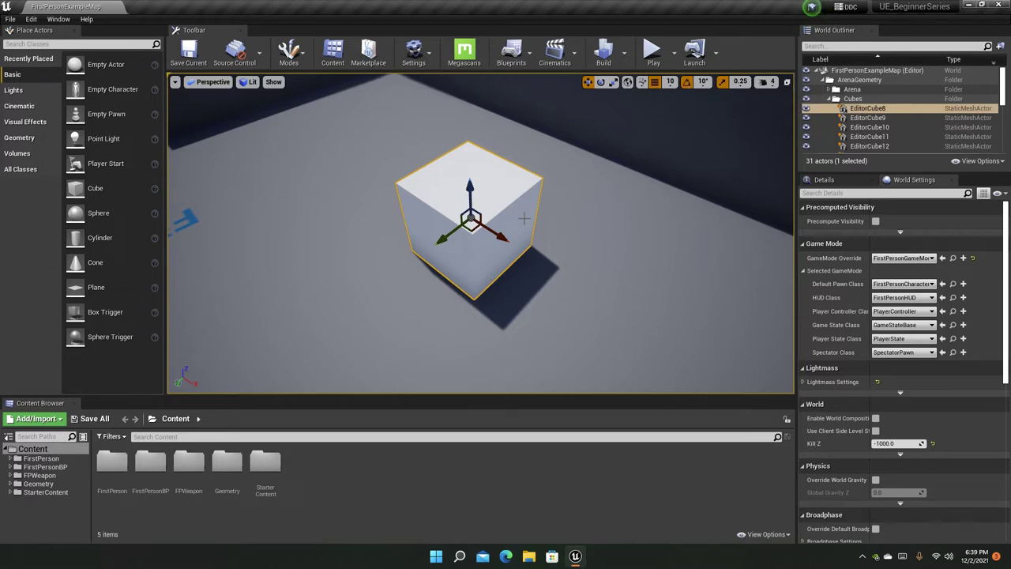
right_click_drag(524, 218, 626, 224)
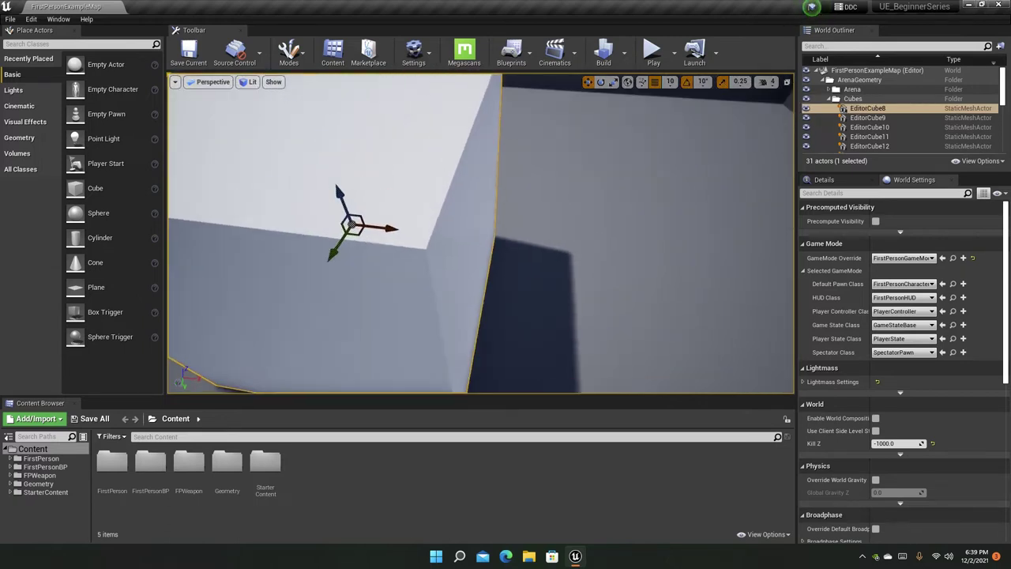
right_click_drag(403, 228, 411, 230)
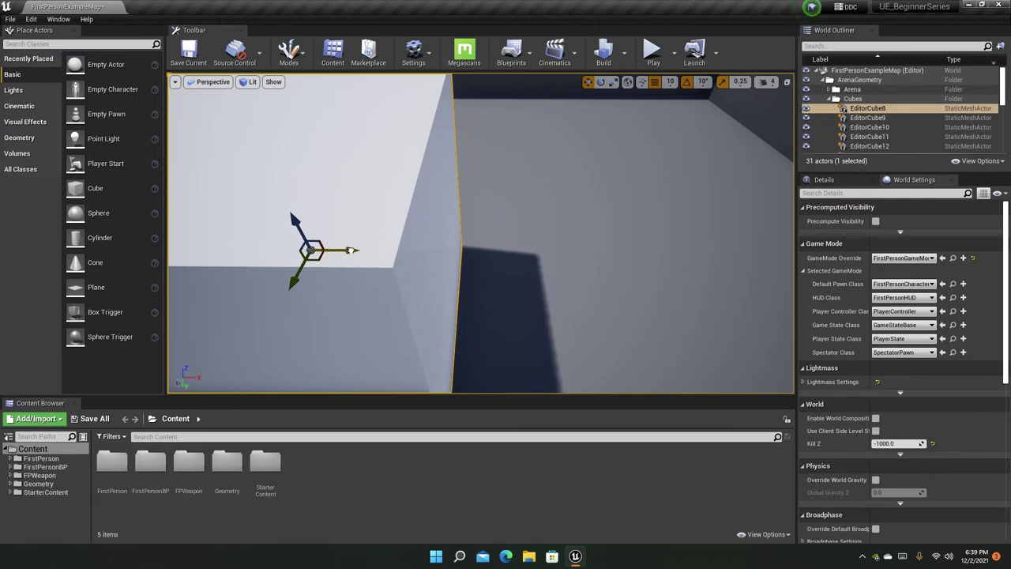
left_click_drag(348, 250, 395, 251)
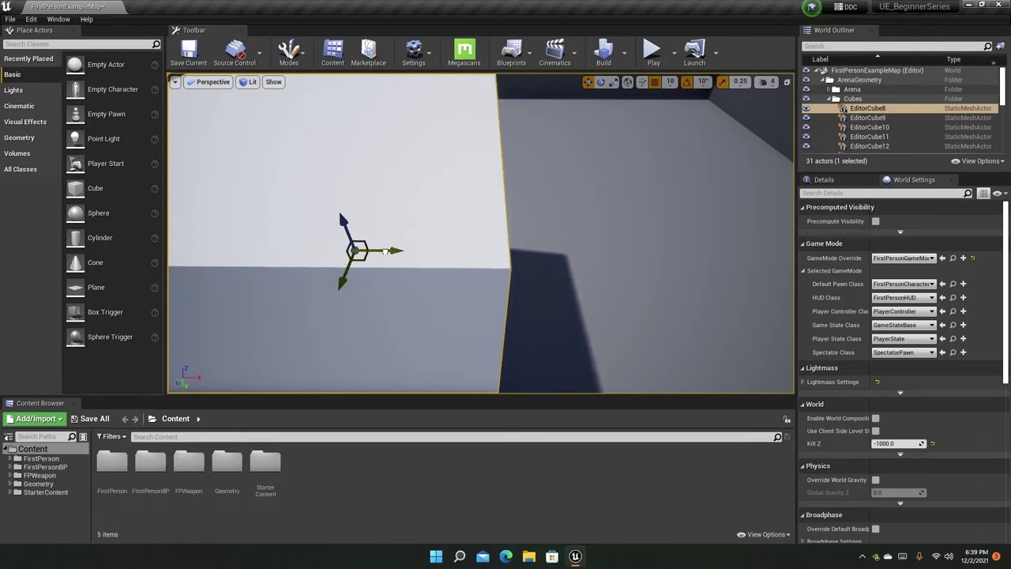
left_click(669, 82)
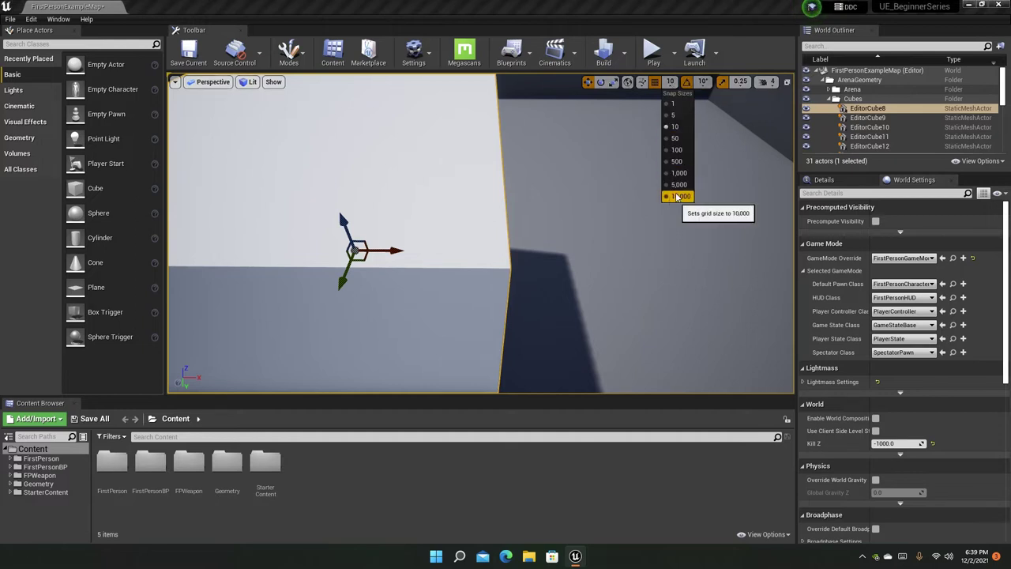
left_click(703, 82)
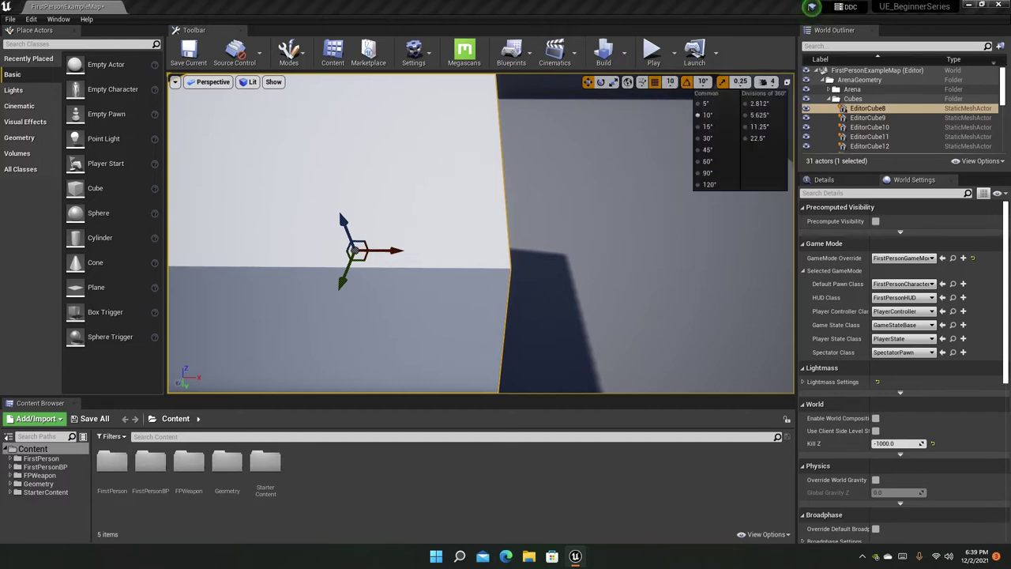
left_click_drag(397, 250, 368, 251)
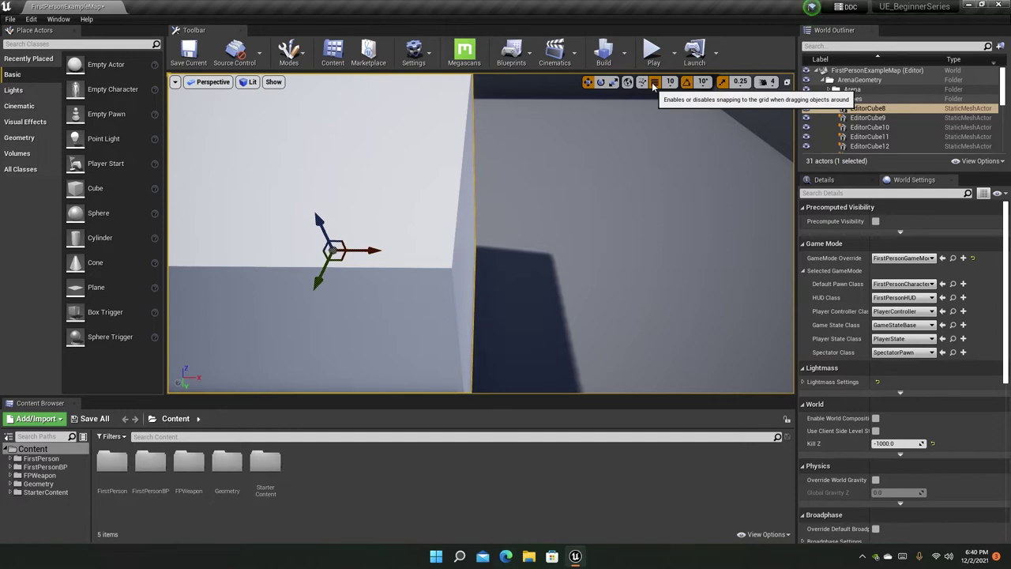
Disable grid snapping, move the cube freely along its negative X direction, and re-enable grid snapping
left_click(653, 82)
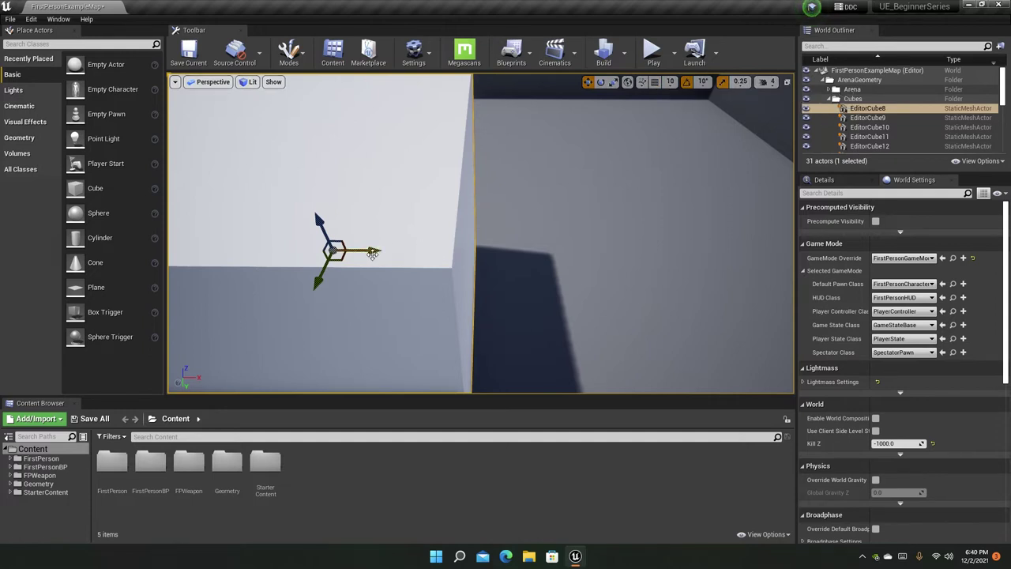
left_click_drag(372, 253, 313, 265)
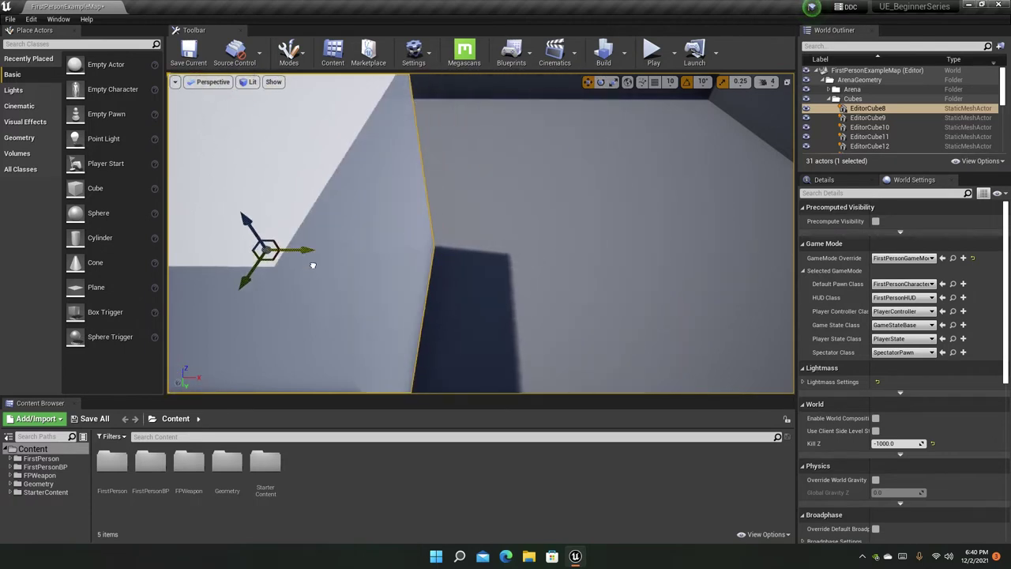
left_click(655, 82)
Try rotating the cube with rotation snapping at 10°, and undo the rotations
mouse_move(505, 225)
right_mouse_down()
mouse_move(473, 237)
mouse_move(506, 225)
right_mouse_up()
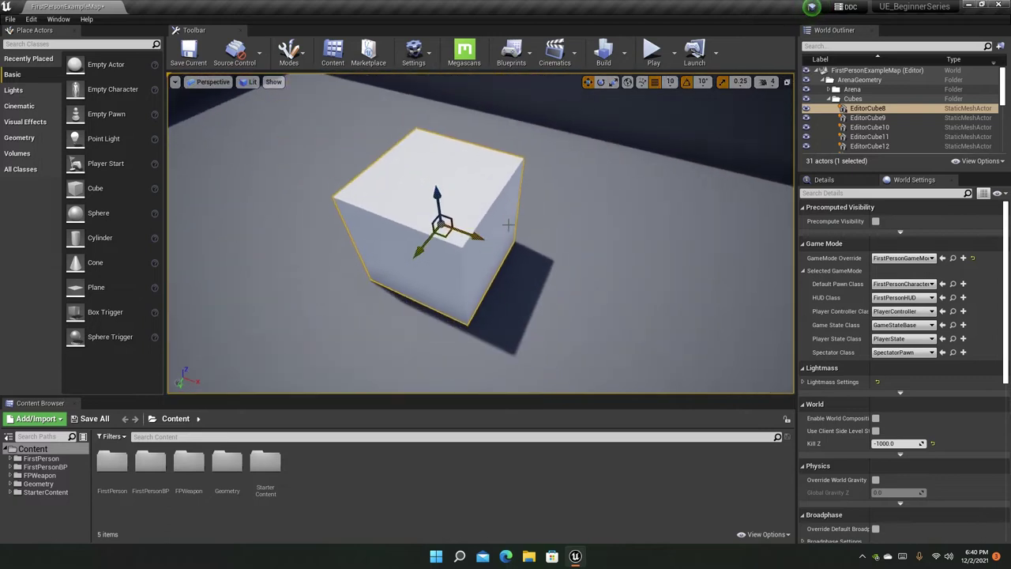
left_click_drag(505, 225, 403, 211)
right_click_drag(476, 180, 392, 209)
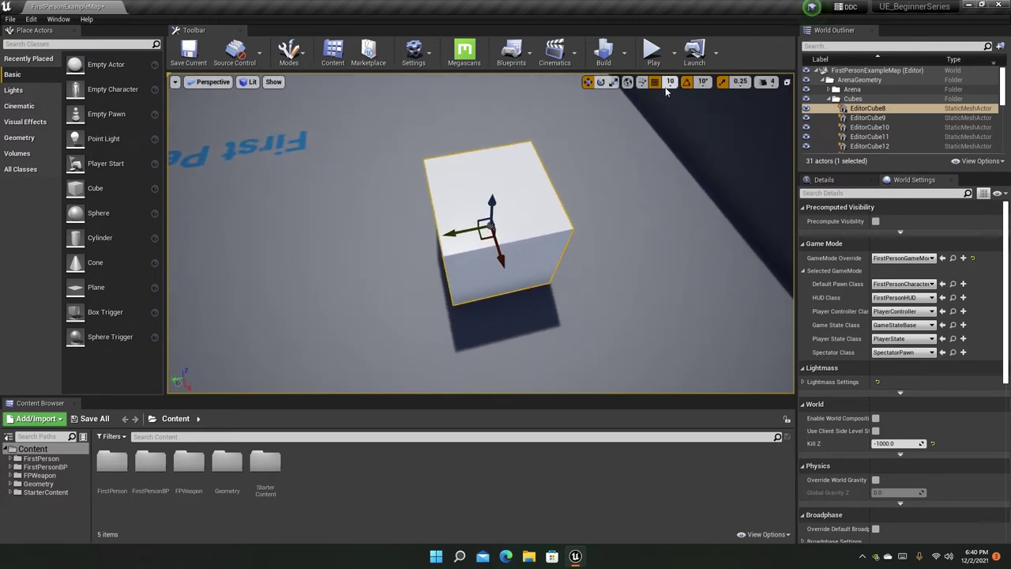
left_click(602, 84)
mouse_move(466, 276)
right_mouse_down()
mouse_move(461, 284)
mouse_move(466, 277)
right_mouse_up()
key("w")
mouse_move(522, 265)
left_mouse_down()
mouse_move(569, 230)
mouse_move(558, 181)
mouse_move(520, 160)
mouse_move(562, 199)
mouse_move(553, 252)
mouse_move(522, 264)
left_mouse_up()
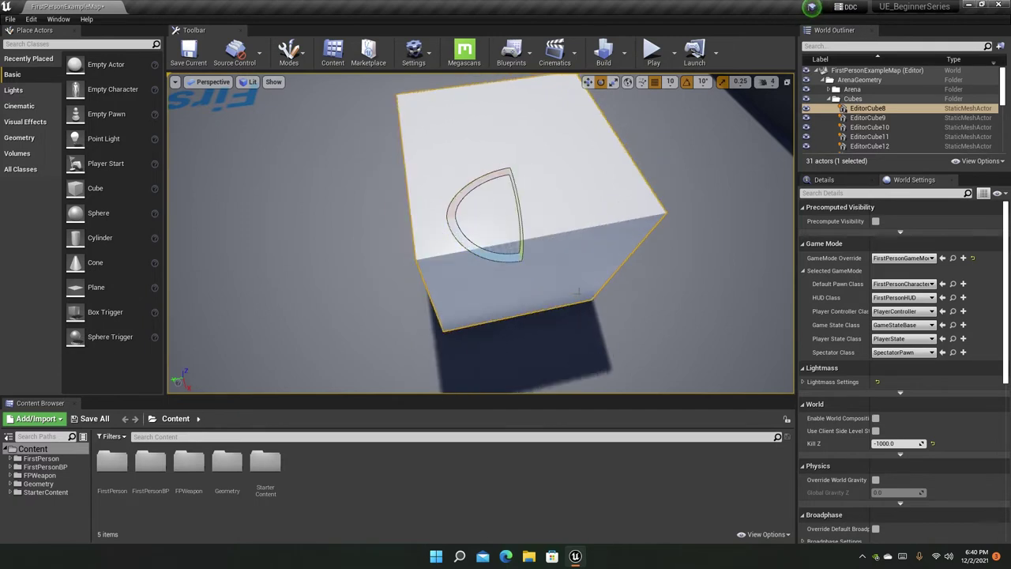
right_click_drag(579, 292, 634, 244)
left_click_drag(571, 298, 553, 316)
key("ctrl+z")
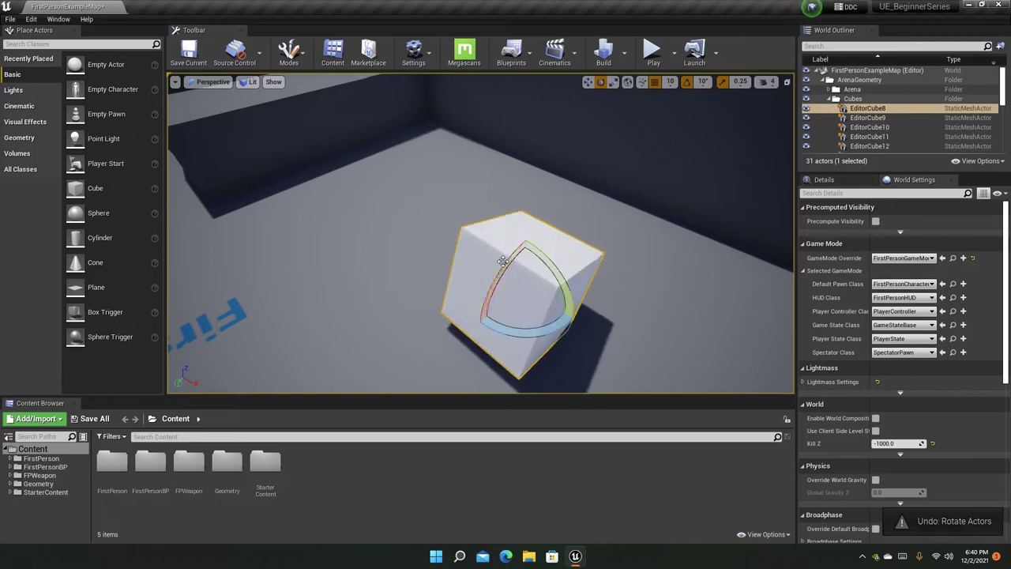
key("ctrl+z")
Try scaling the cube with scale snapping at 0.25, and undo the scaling
right_click_drag(503, 262, 474, 221)
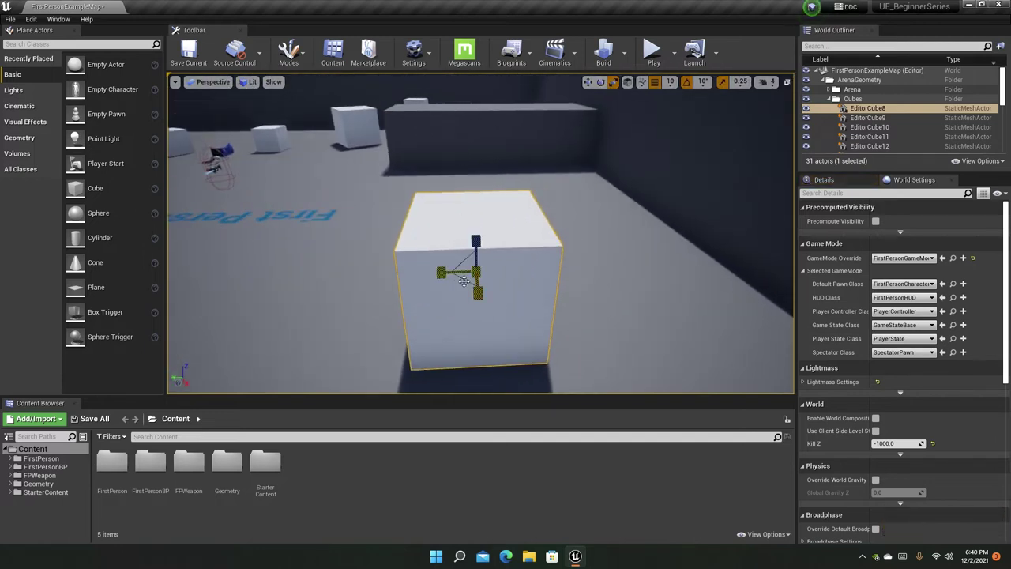
left_click_drag(467, 280, 476, 239)
key("ctrl+z")
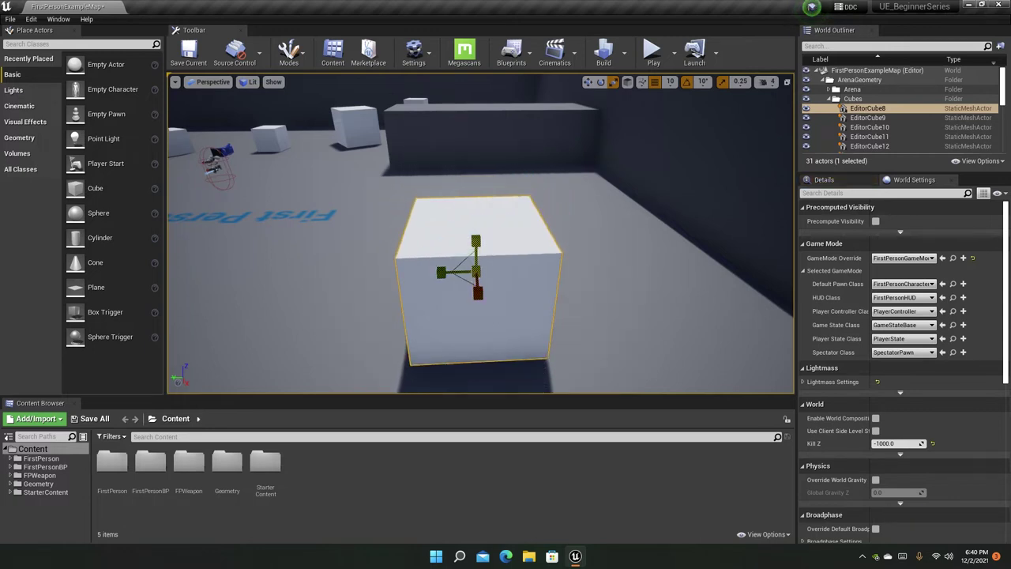
right_click_drag(476, 237, 545, 247)
right_click_drag(470, 272, 495, 261)
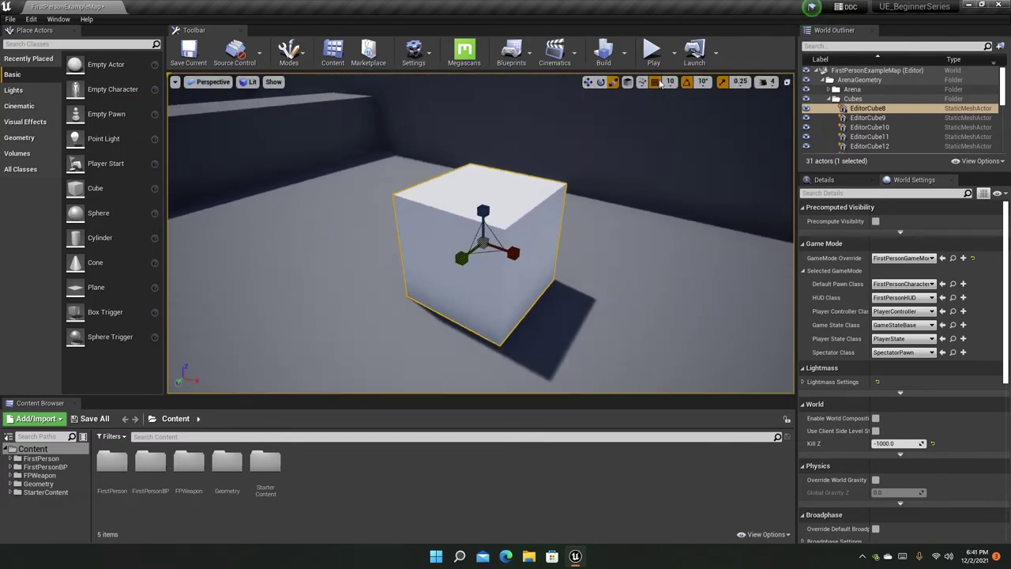
Duplicate the cube and move the copy along X with grid snapping at 10 until it sits flush against the original
right_click_drag(620, 135, 652, 136)
key("w")
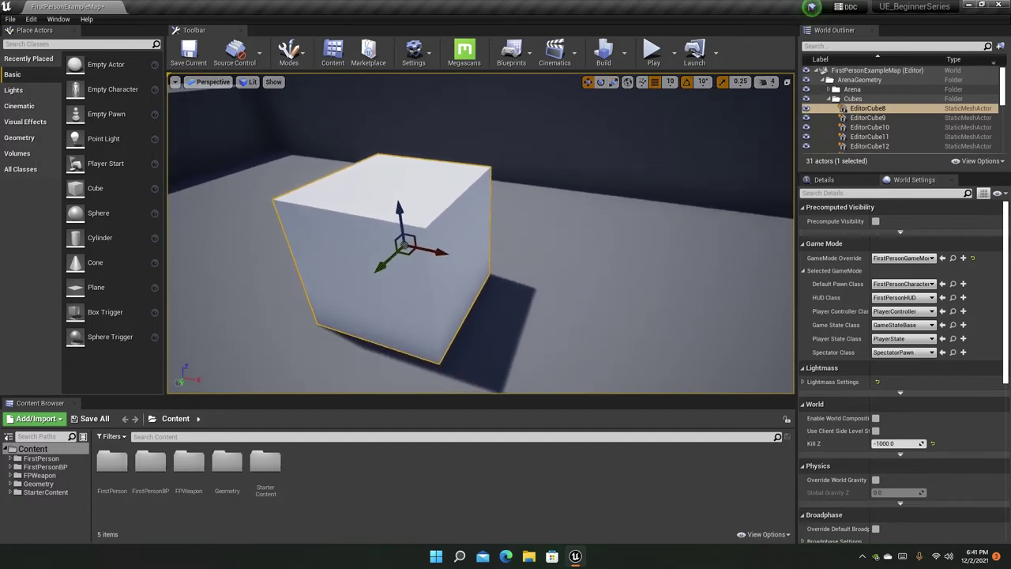
key("ctrl+w")
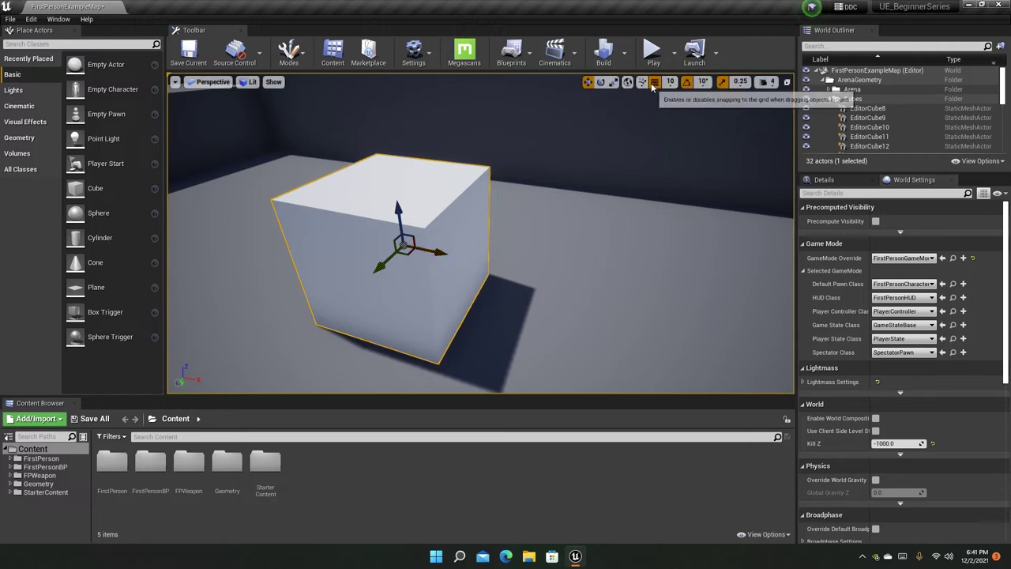
left_click_drag(435, 252, 580, 281, "alt")
right_click_drag(508, 239, 589, 229)
key("Escape")
mouse_move(505, 238)
right_mouse_down()
mouse_move(486, 237)
mouse_move(507, 251)
right_mouse_up()
Delete the duplicate cube EditorCube22 and reselect the original cube
left_click(655, 203)
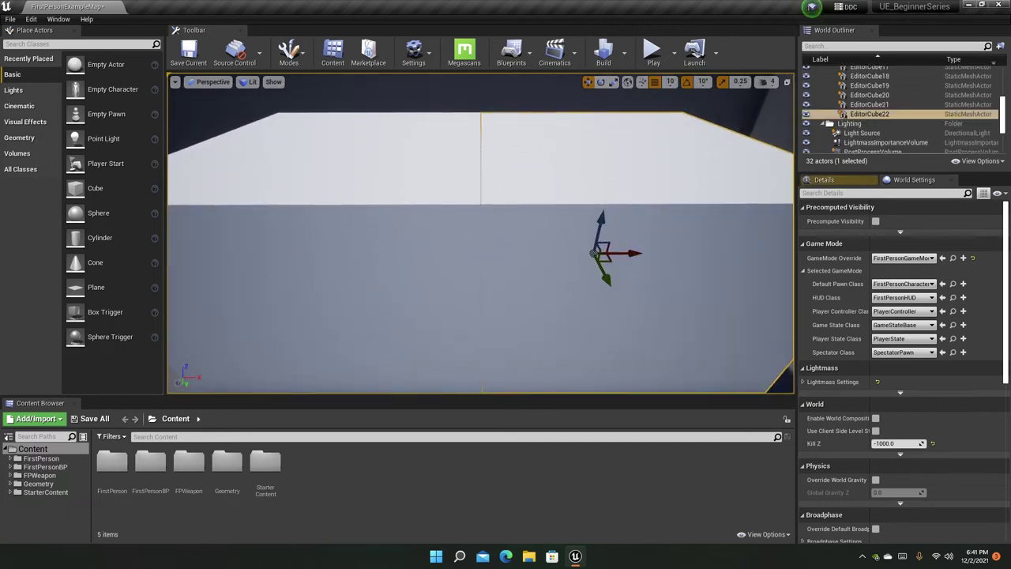
key("f")
key("Escape")
scroll(560, 151, "up", 3)
left_click(560, 212)
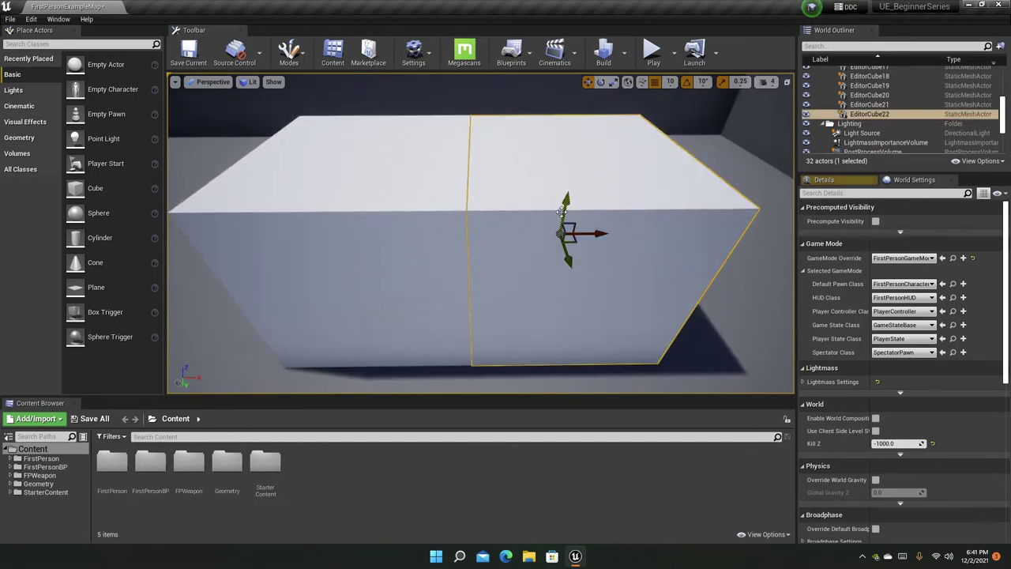
key("Delete")
left_click(380, 212)
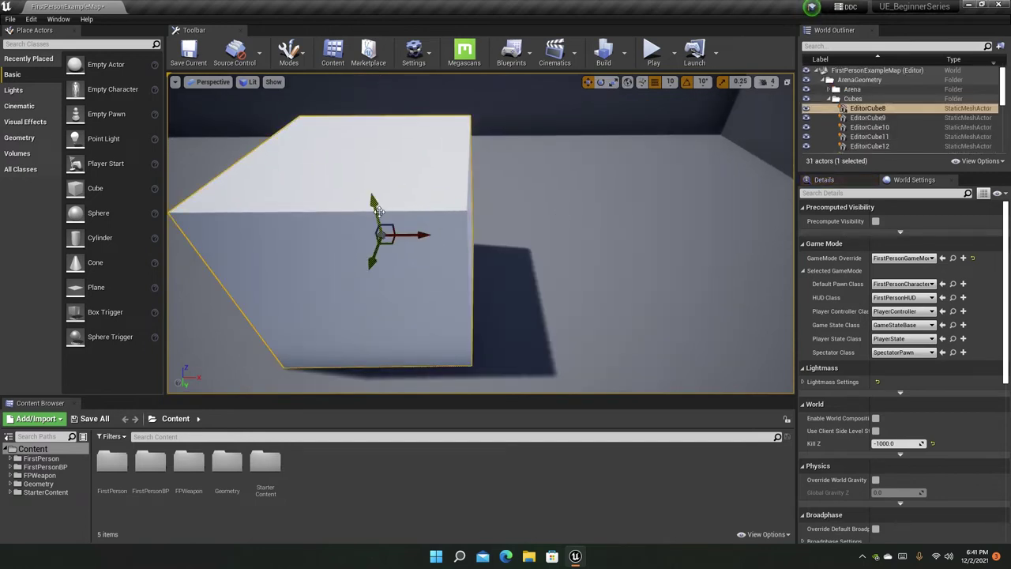
Duplicate the cube and, with grid snapping turned off, move the copy along X until it sits beside the original
key("ctrl+w")
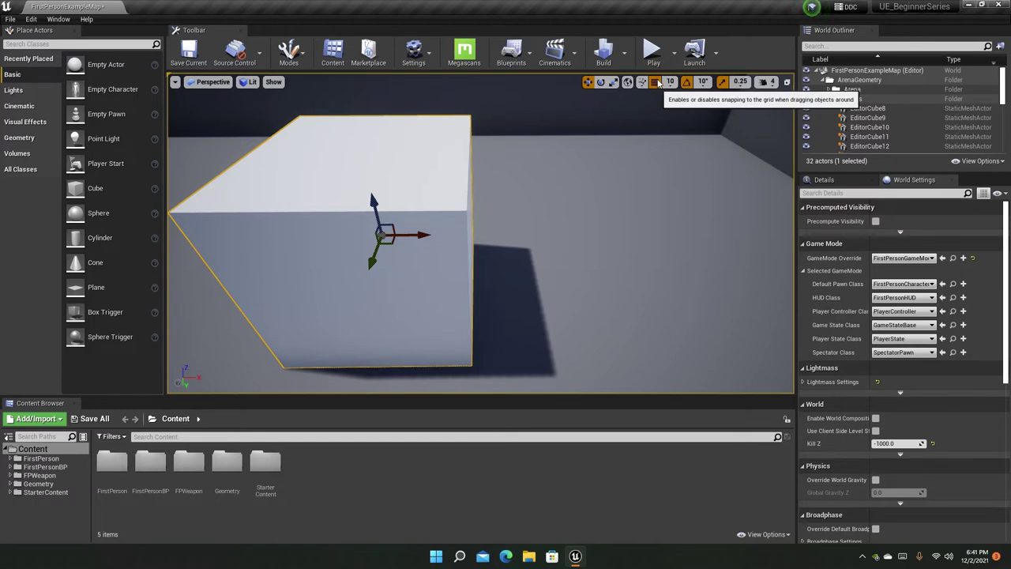
left_click_drag(412, 234, 595, 231)
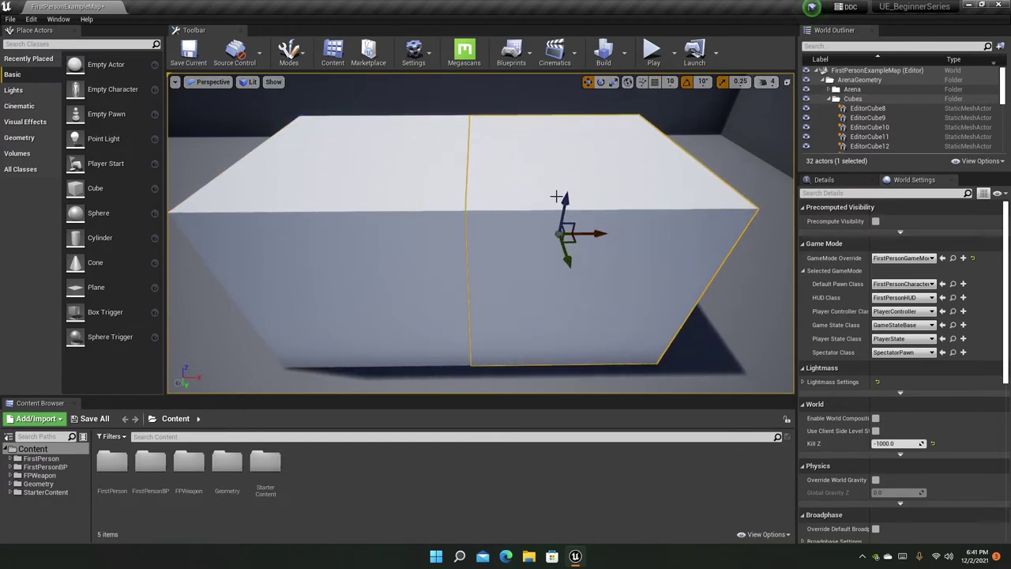
scroll(595, 231, "up", 5)
left_click_drag(636, 236, 637, 238)
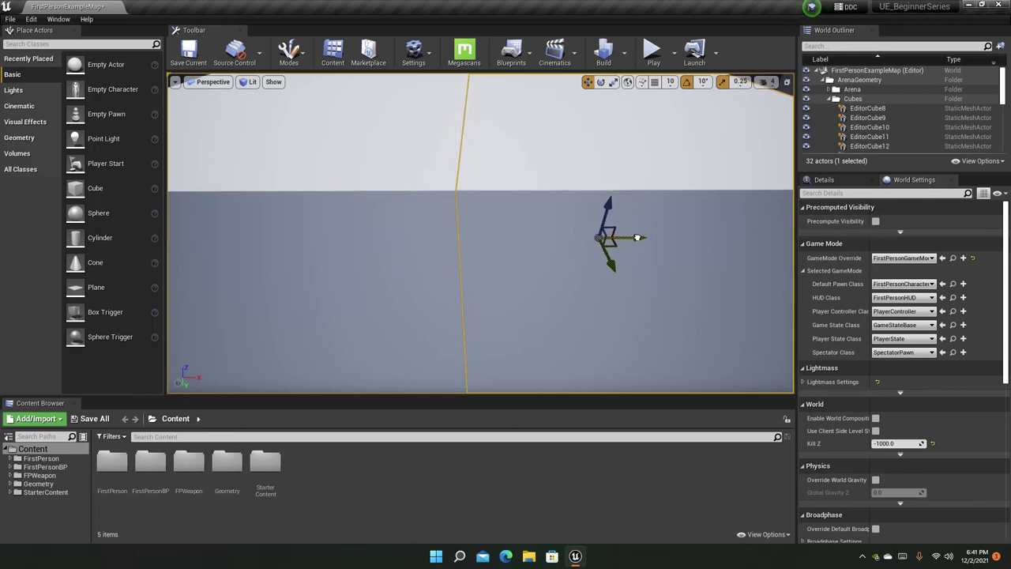
key("s")
right_click_drag(637, 238, 609, 240)
key("Escape")
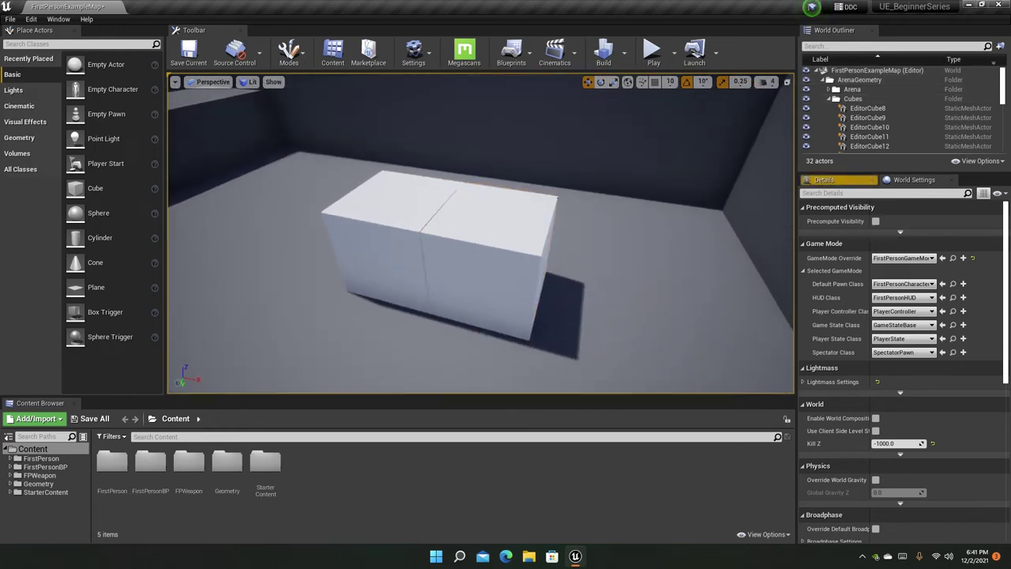
scroll(514, 195, "up", 6)
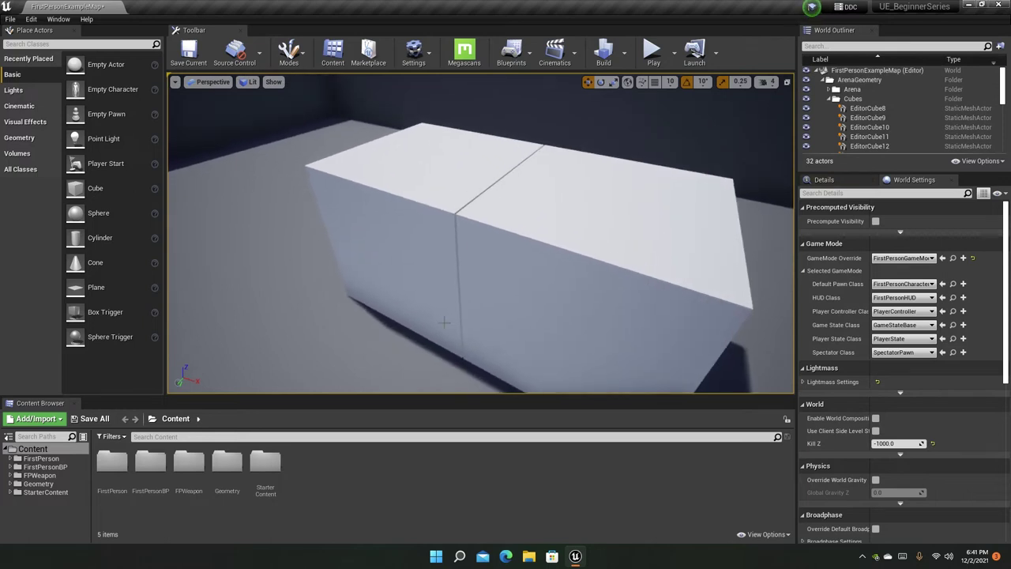
Delete the duplicate cube EditorCube22 and select the original cube EditorCube8
left_click(514, 266)
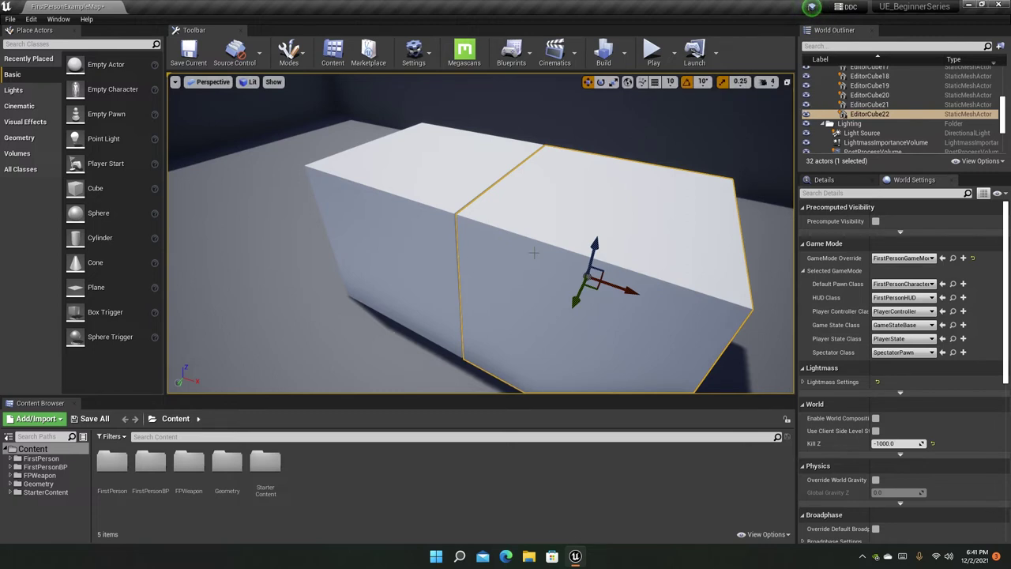
key("Delete")
left_click(486, 221)
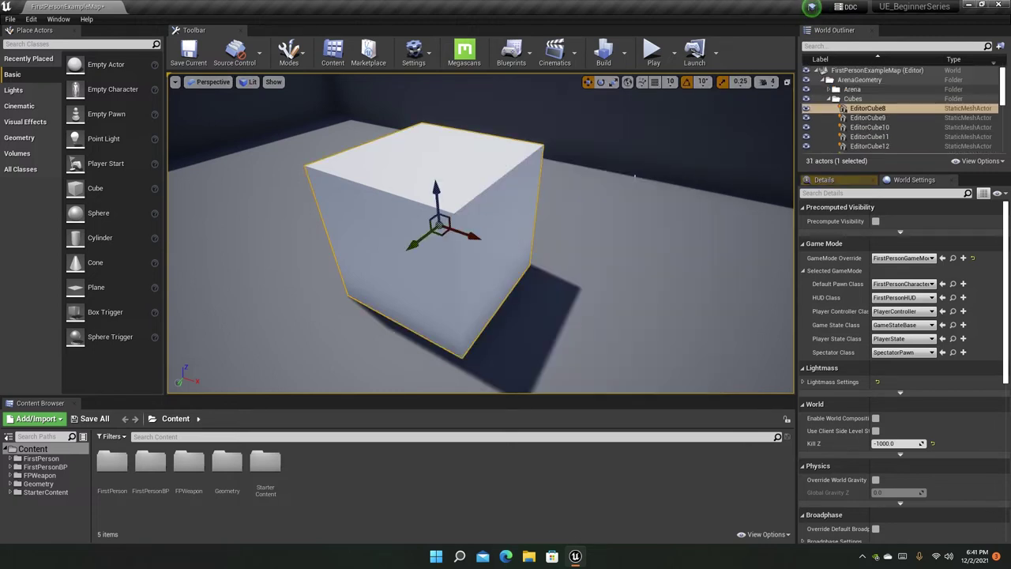
Try rotating the cube about its vertical axis with rotation snapping at 10°
key("e")
right_click_drag(589, 163, 518, 201)
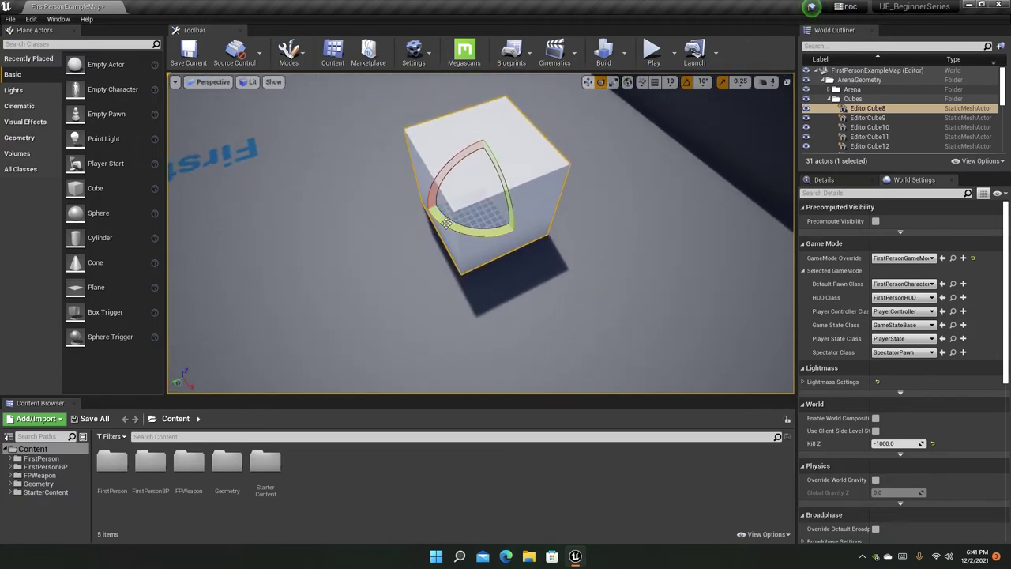
left_click_drag(446, 223, 555, 169)
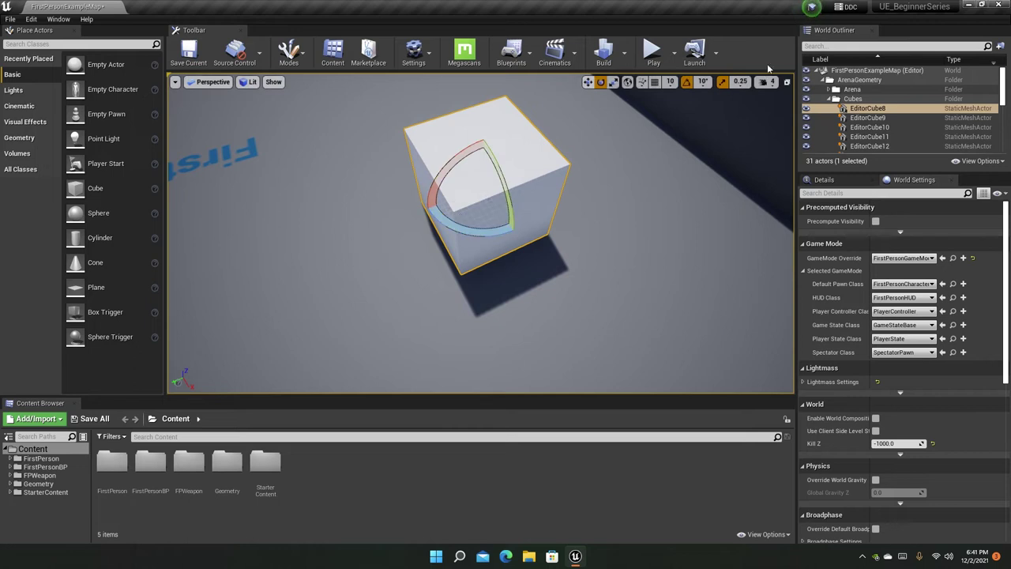
Set the rotation snap to 5° and rotate the cube about its vertical axis
left_click(702, 82)
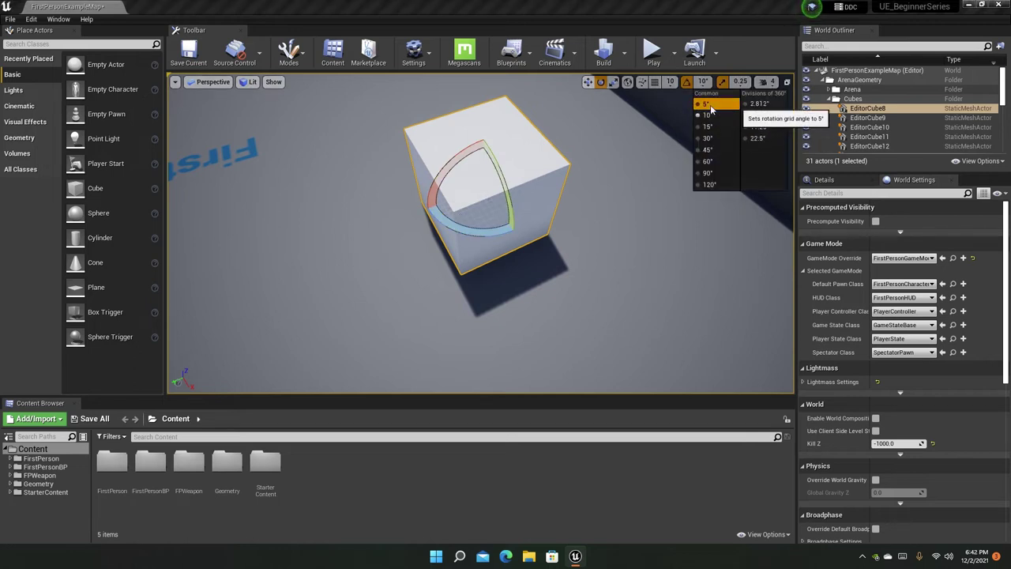
left_click(708, 105)
left_click_drag(498, 230, 460, 236)
Fly the viewport camera forward, backward and sideways to examine the selected cube from several sides
right_click_drag(462, 237, 546, 269)
key("w")
key("w")
key("s")
key("w")
key("s")
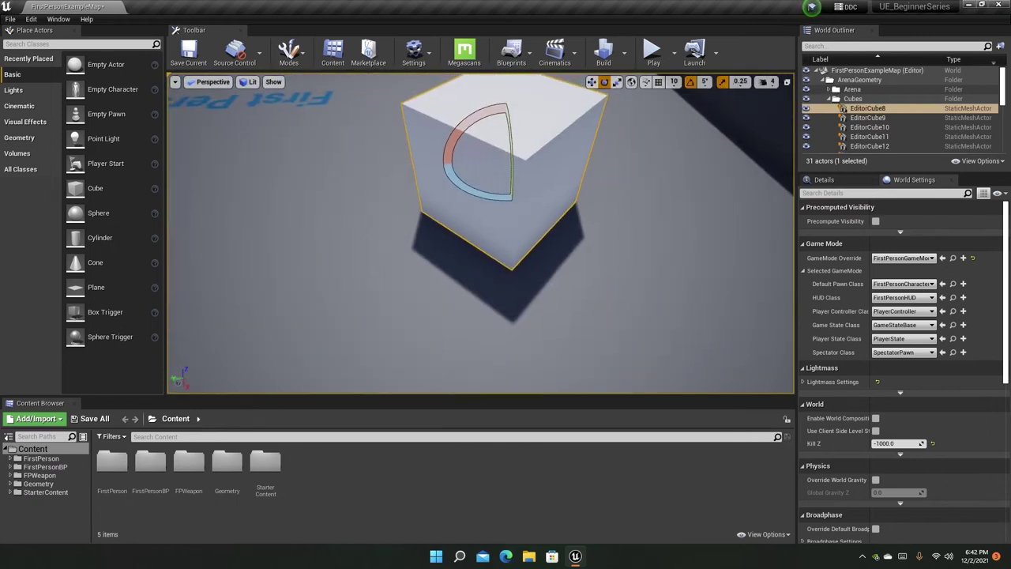
key("w")
right_click_drag(655, 162, 742, 241)
key("a")
key("d")
key("w")
key("s")
key("w")
key("d")
key("a")
right_click_drag(545, 210, 583, 201)
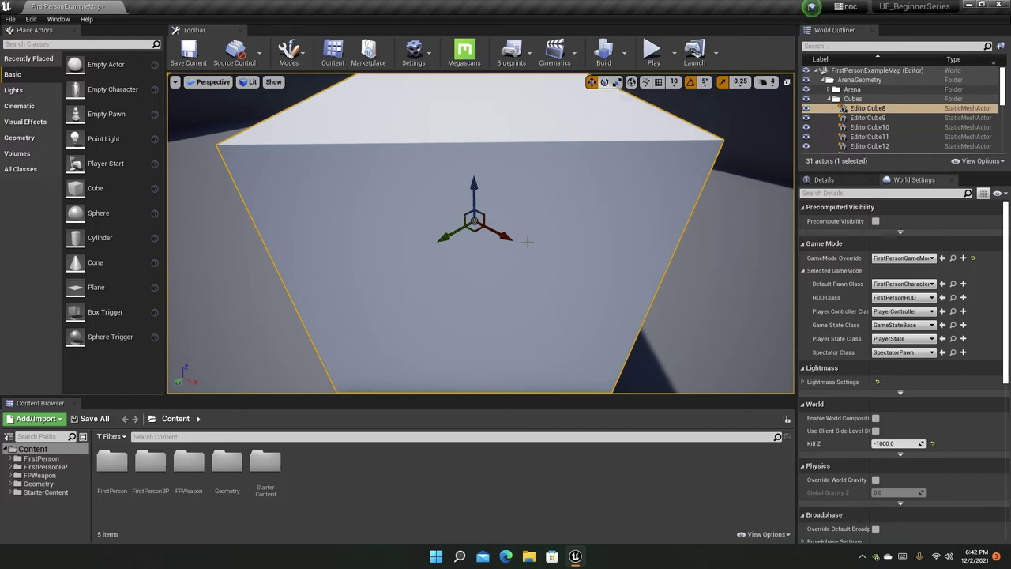
Focus the view on the selected cube and orbit around it
key("f")
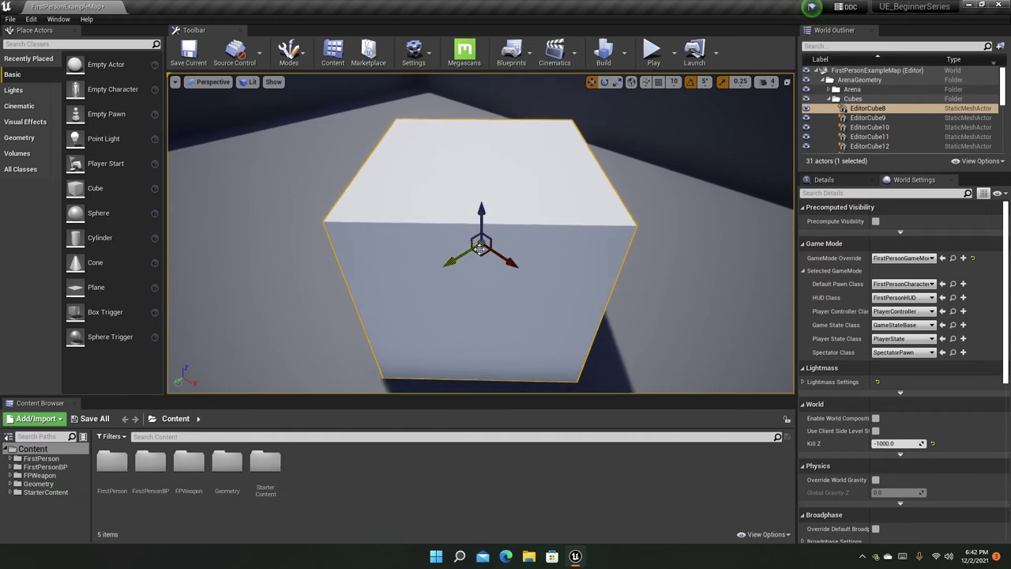
left_click_drag(496, 283, 523, 159, "alt")
right_click_drag(456, 231, 484, 204)
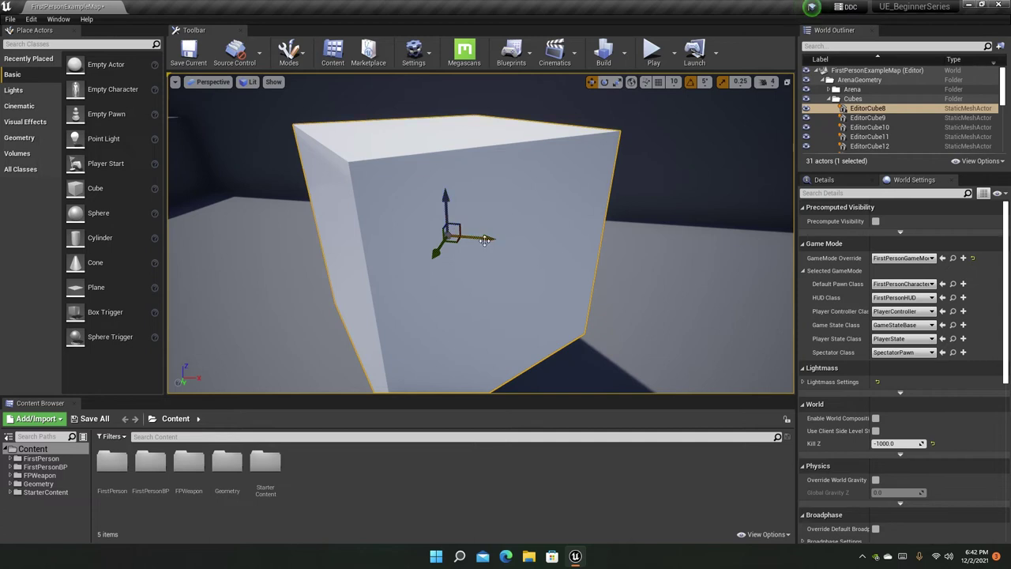
Try moving the cube along two axes at once with grid snapping off, lifting it above the floor
left_click_drag(460, 229, 411, 249)
scroll(410, 249, "down", 5)
left_click_drag(484, 199, 512, 151)
right_click_drag(511, 152, 410, 190)
right_click_drag(508, 191, 455, 276)
left_click_drag(449, 249, 480, 283)
right_click_drag(467, 263, 470, 332)
right_click_drag(514, 229, 553, 233)
Try rotating the raised cube into a tilted orientation with rotation snapping at 5°
key("e")
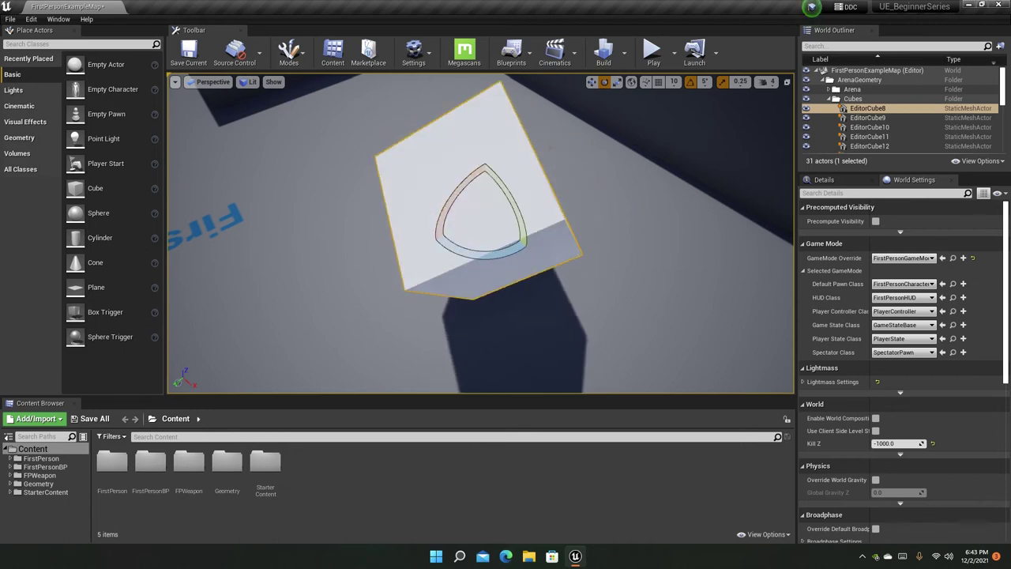
right_click_drag(553, 233, 571, 156)
key("w")
key("s")
key("w")
key("s")
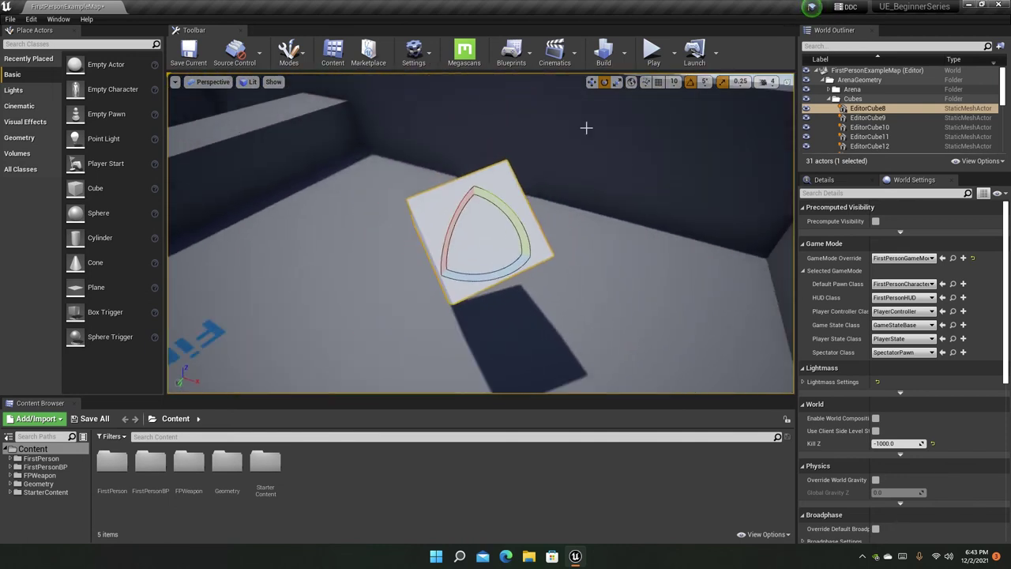
Try scaling the tilted cube along two axes at once with scale snapping at 0.25
left_click(618, 84)
key("w")
right_click_drag(505, 193, 518, 217)
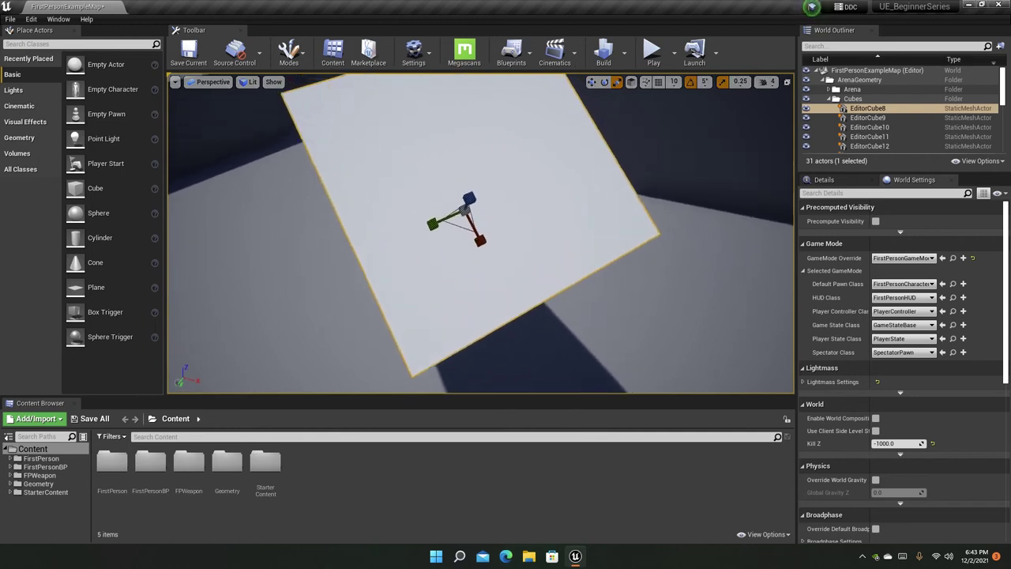
key("s")
mouse_move(495, 299)
right_mouse_down()
mouse_move(411, 276)
mouse_move(506, 245)
mouse_move(521, 301)
mouse_move(495, 299)
right_mouse_up()
key("w")
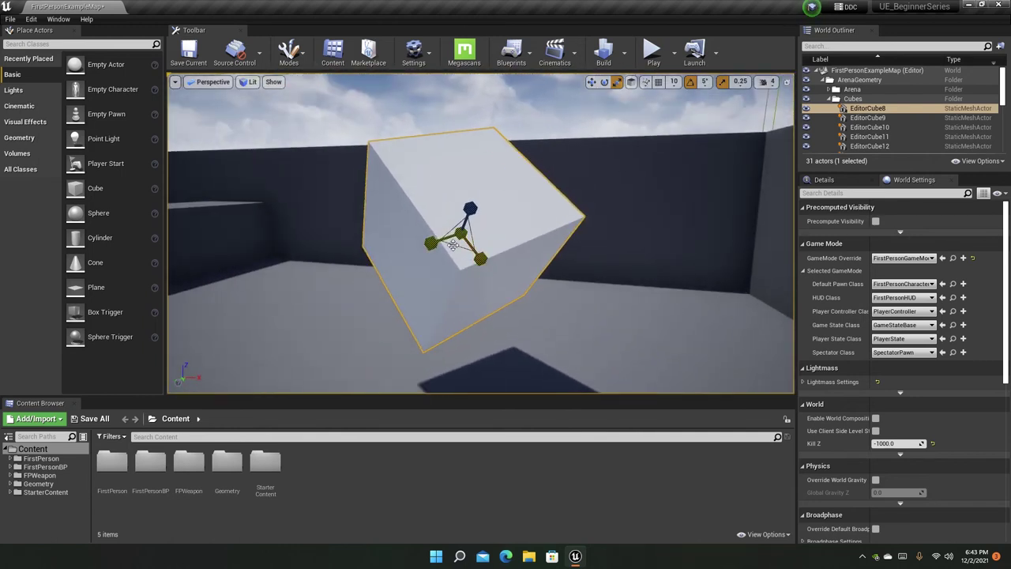
mouse_move(456, 251)
left_mouse_down()
mouse_move(456, 209)
mouse_move(456, 267)
left_mouse_up()
mouse_move(476, 219)
left_mouse_down()
mouse_move(462, 233)
mouse_move(505, 196)
mouse_move(467, 229)
mouse_move(485, 214)
mouse_move(479, 220)
left_mouse_up()
right_click_drag(478, 219, 506, 232)
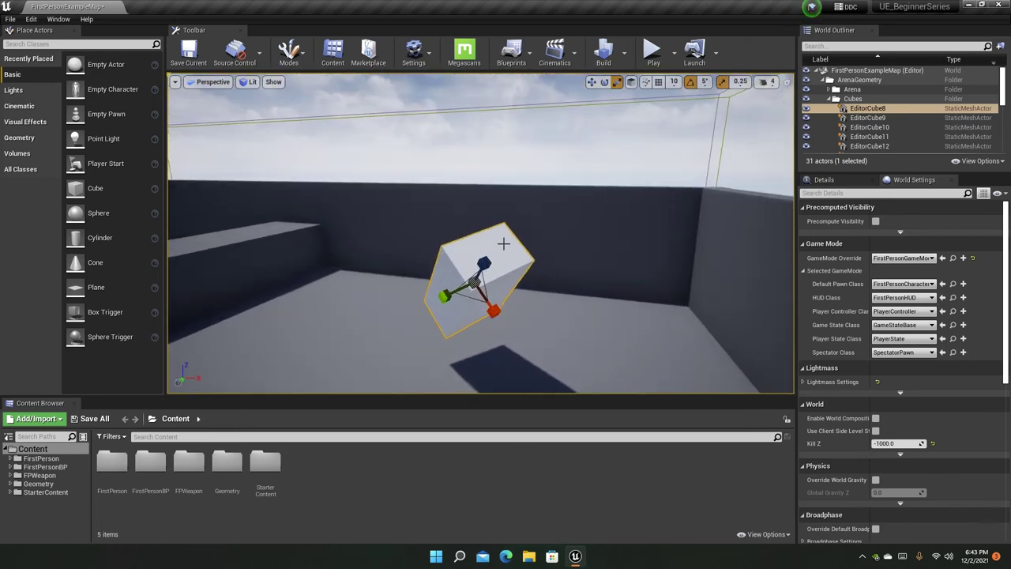
Undo the cube's scaling, rotations and moves until it is back on the floor in its original orientation
key("ctrl+z")
key("ctrl+z")
key("ctrl+z")
key("ctrl+z")
key("ctrl+z")
key("ctrl+z")
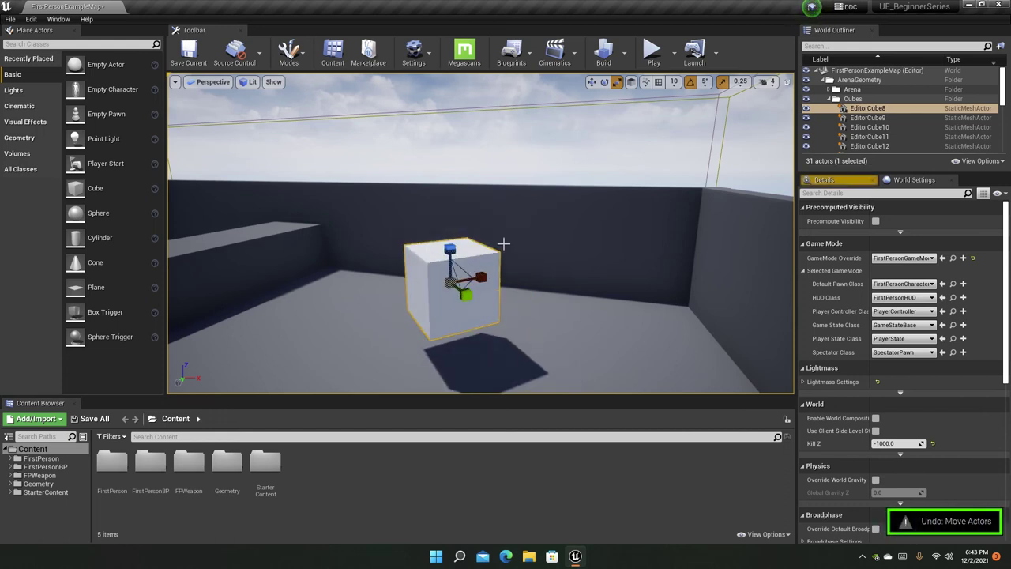
key("ctrl+z")
key("ctrl+z")
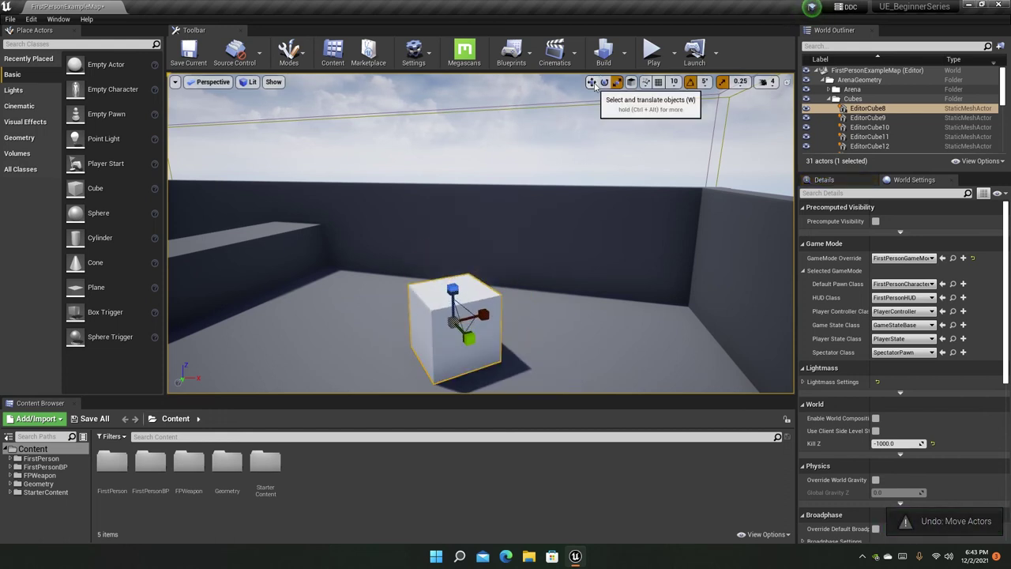
key("ctrl+z")
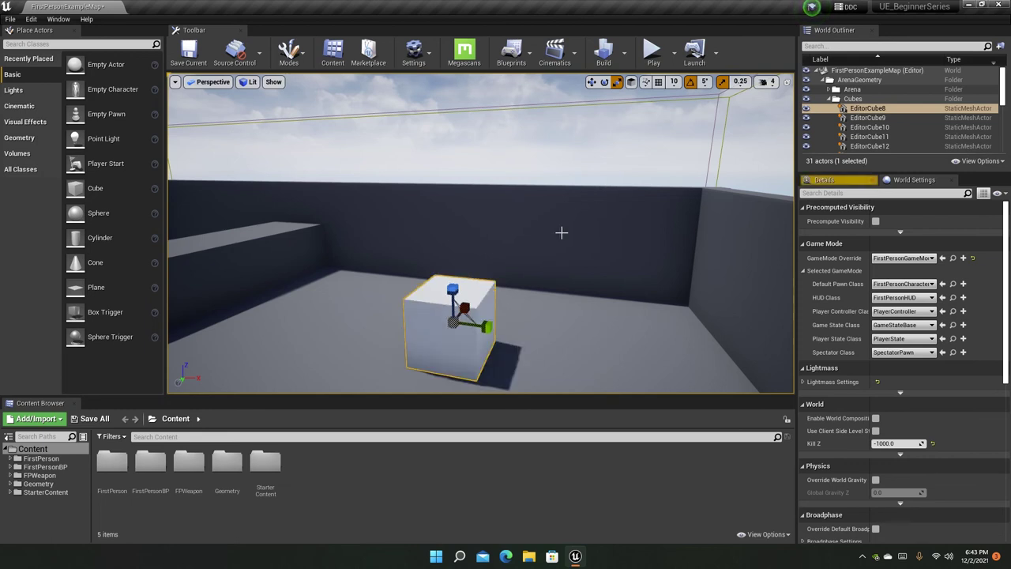
Cycle the transform mode through translate, rotate and scale, and clear the cube's selection
left_click(593, 84)
left_click(605, 83)
left_click(617, 83)
right_click_drag(593, 195, 292, 379)
key("Escape")
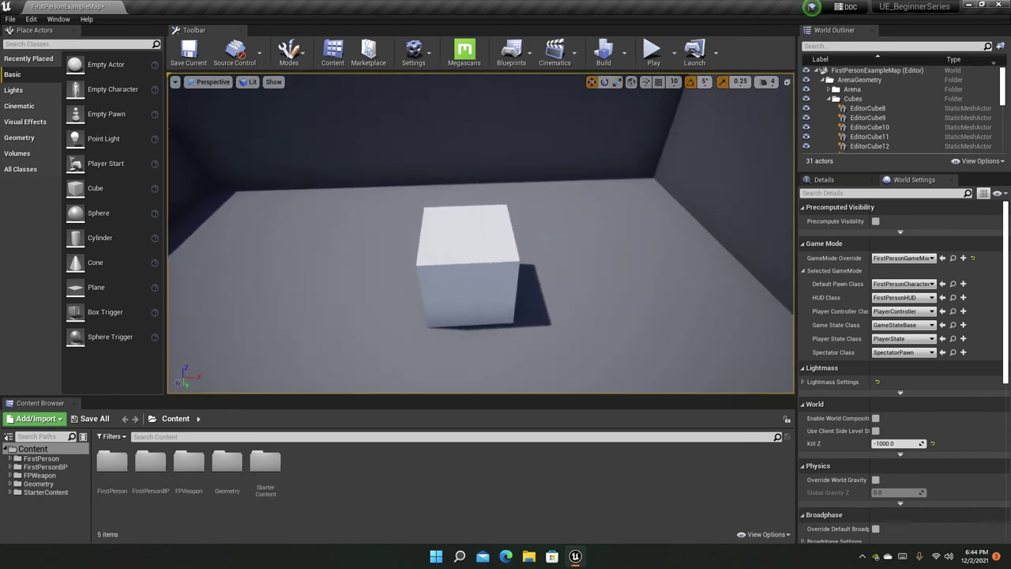
Select the cube again in translate mode, view it from other angles and clear the selection
right_click_drag(480, 237, 399, 251)
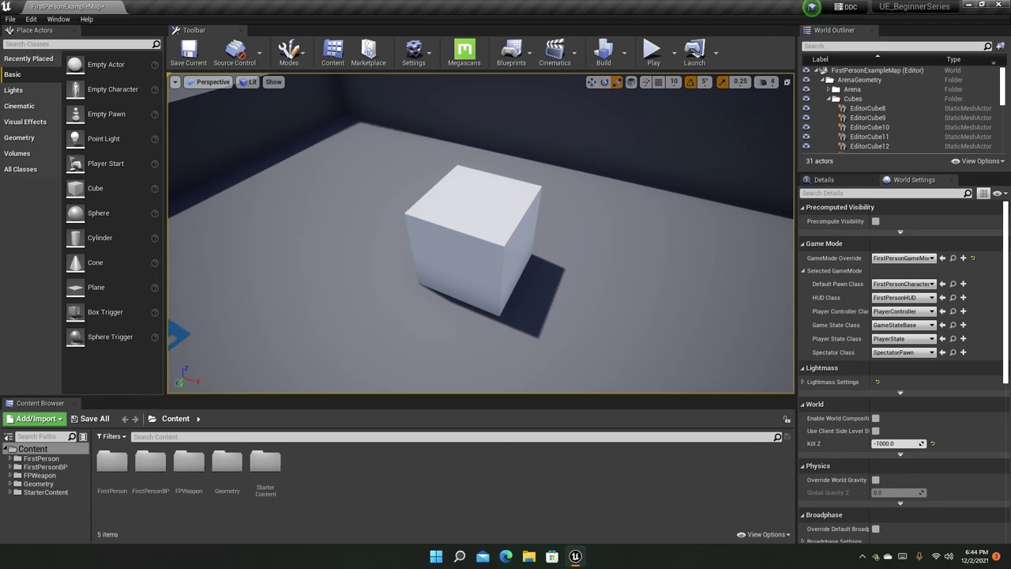
key("w")
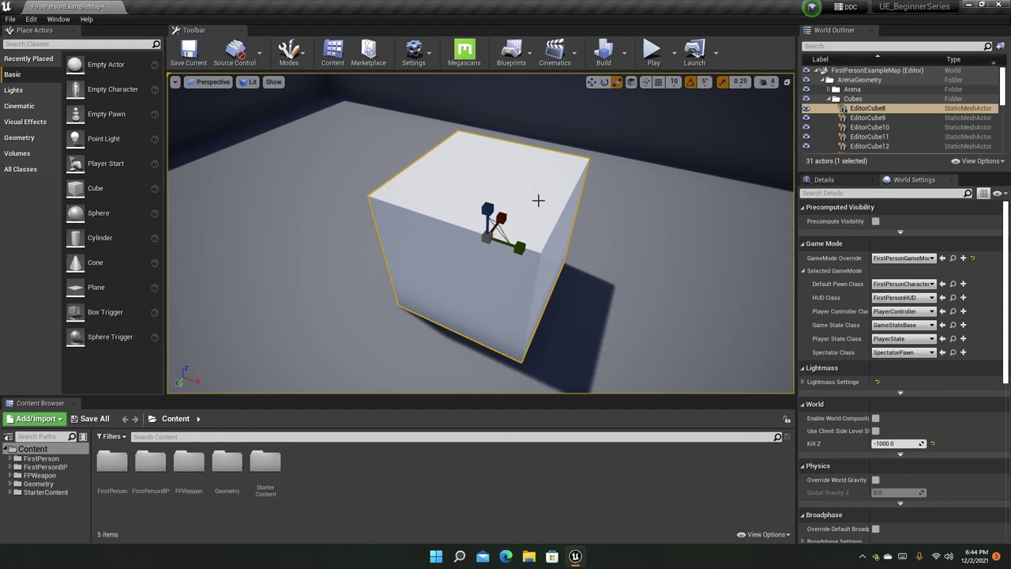
right_click_drag(538, 200, 585, 199)
key("w")
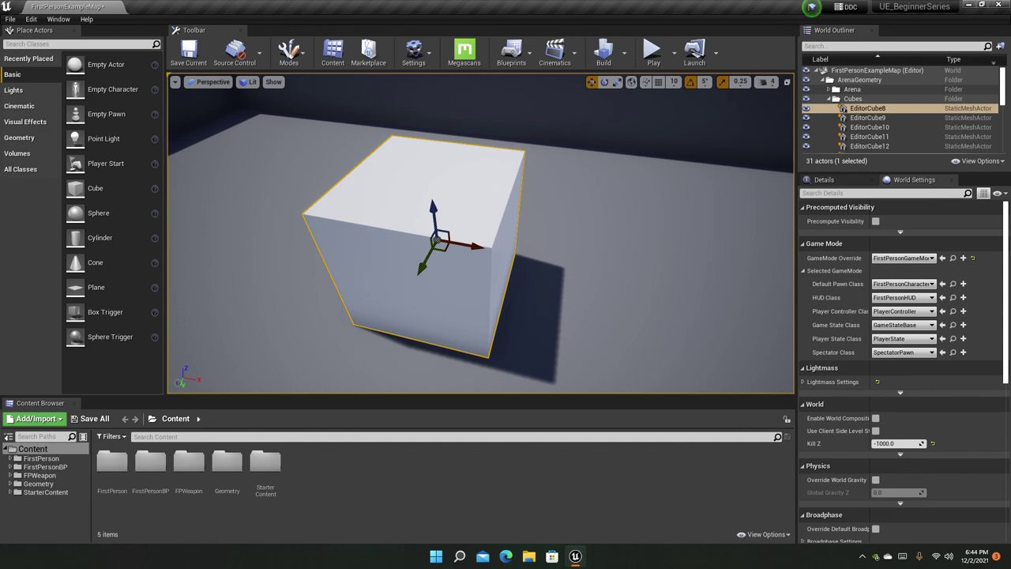
right_click_drag(496, 185, 479, 214)
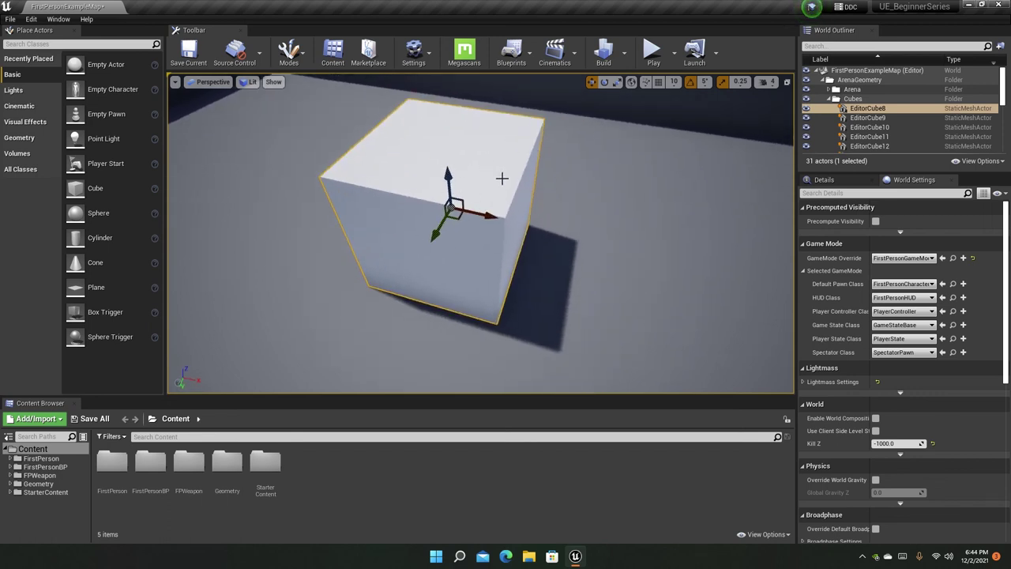
right_click_drag(501, 178, 502, 179)
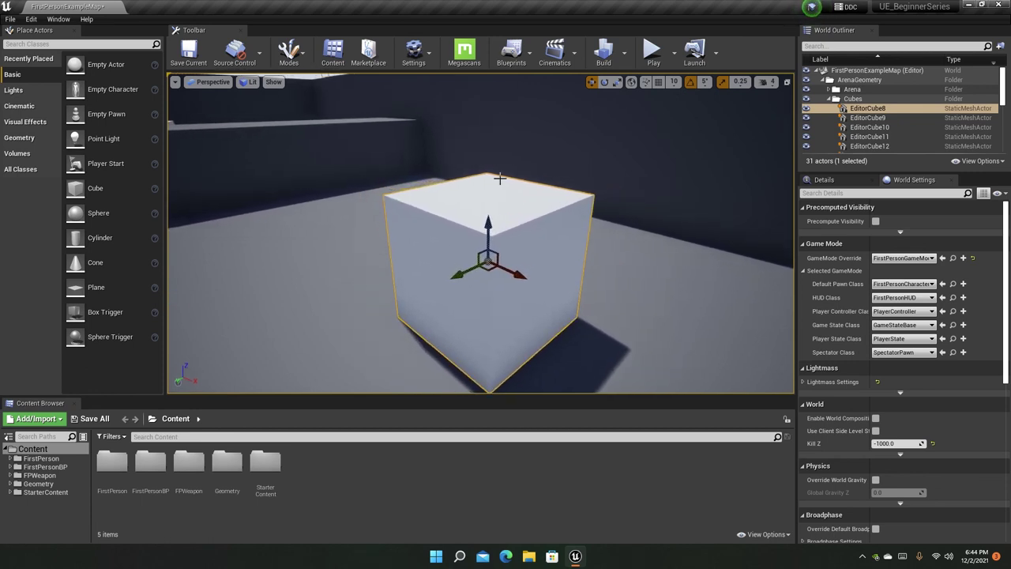
key("Escape")
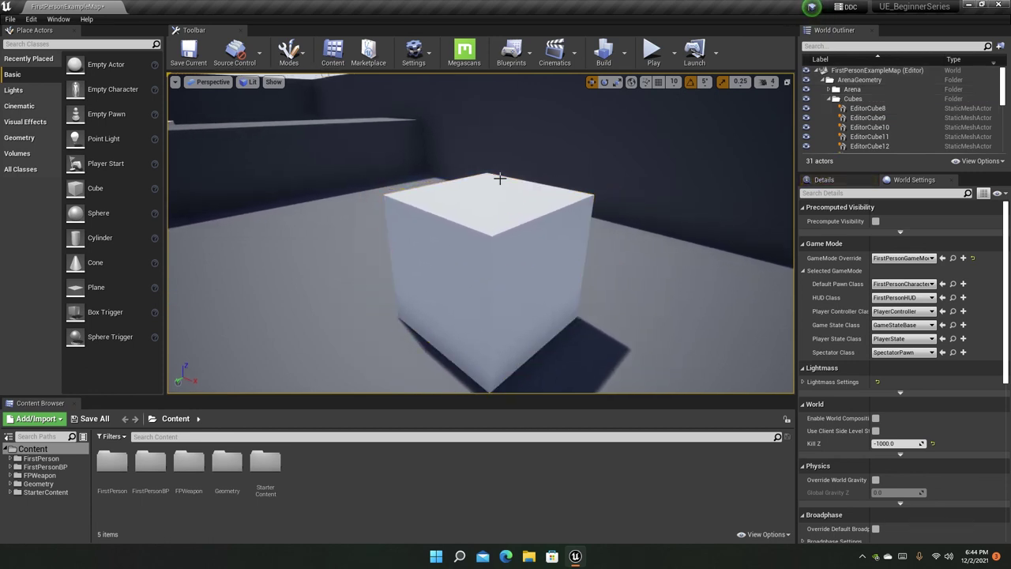